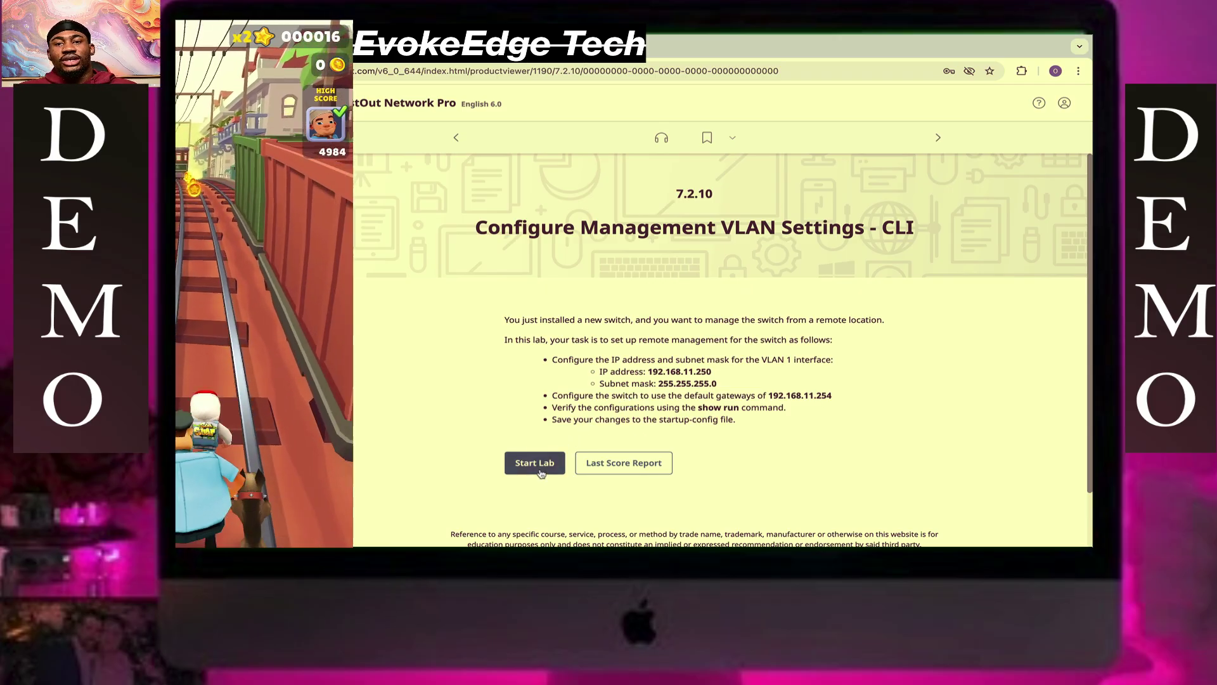
# Launch the Configure Management VLAN Settings lab simulation.
pyautogui.click(544, 466)
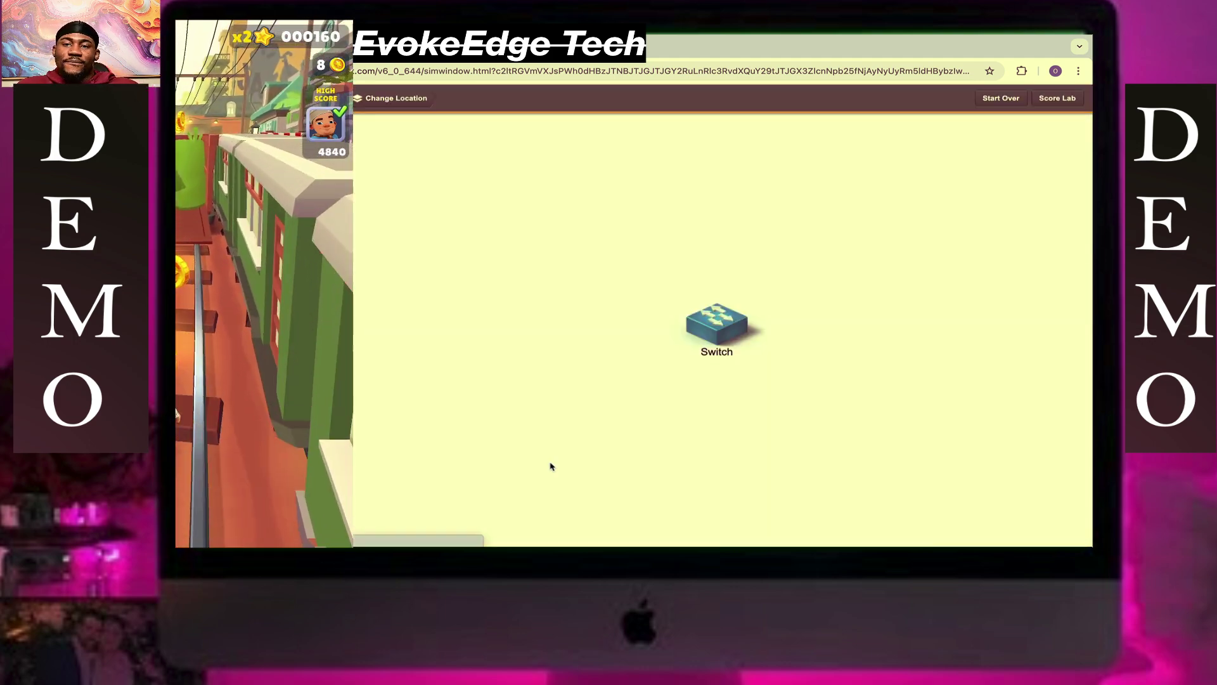
# Open and enlarge the switch console, then enter privileged EXEC mode with enable.
pyautogui.click(722, 328)
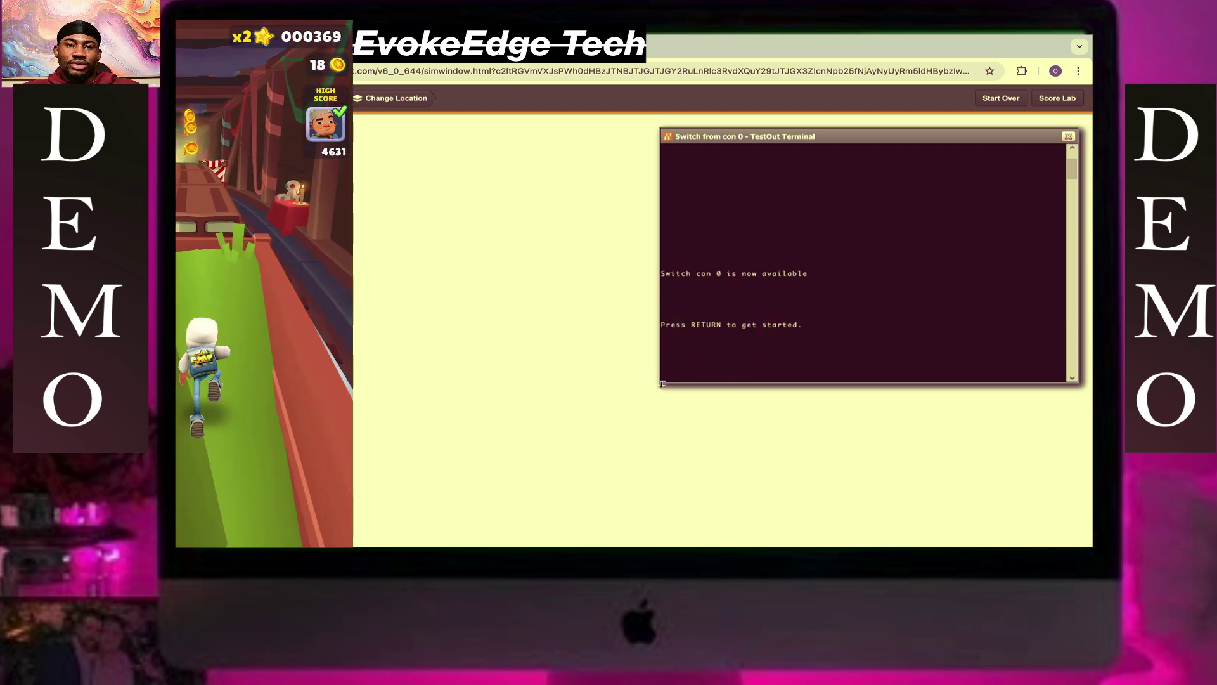
pyautogui.moveTo(662, 383); pyautogui.dragTo(523, 422)
pyautogui.click(560, 378)
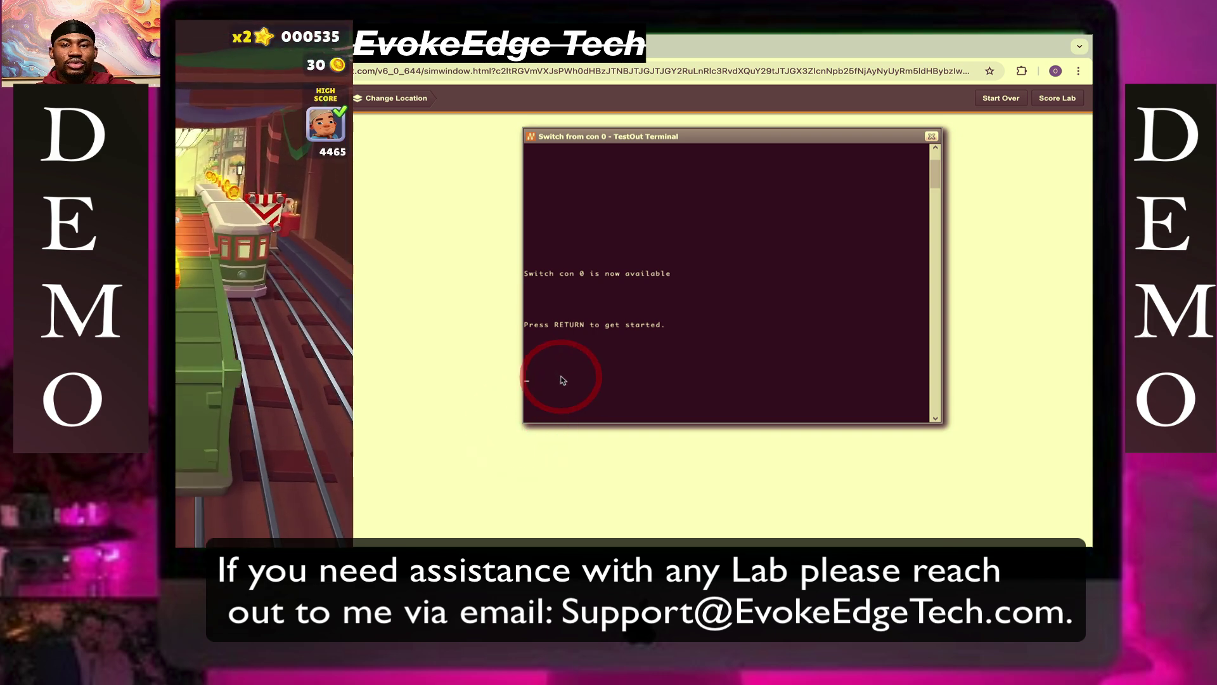
pyautogui.press('Return')
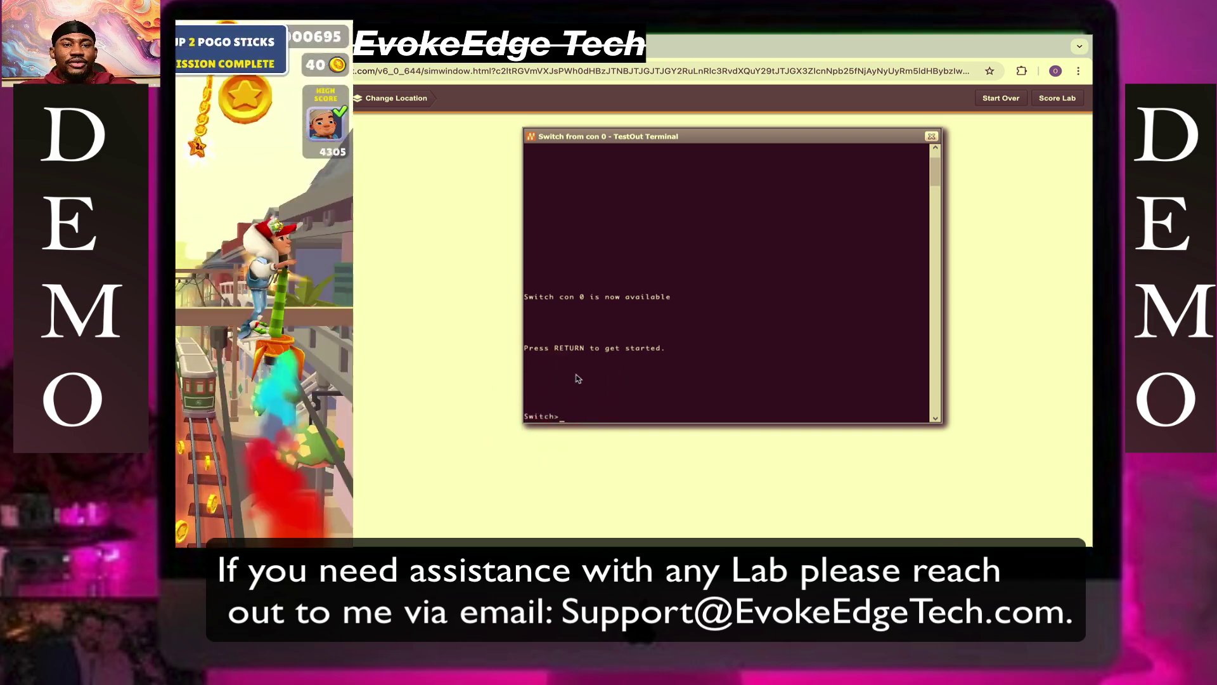
pyautogui.write('enable')
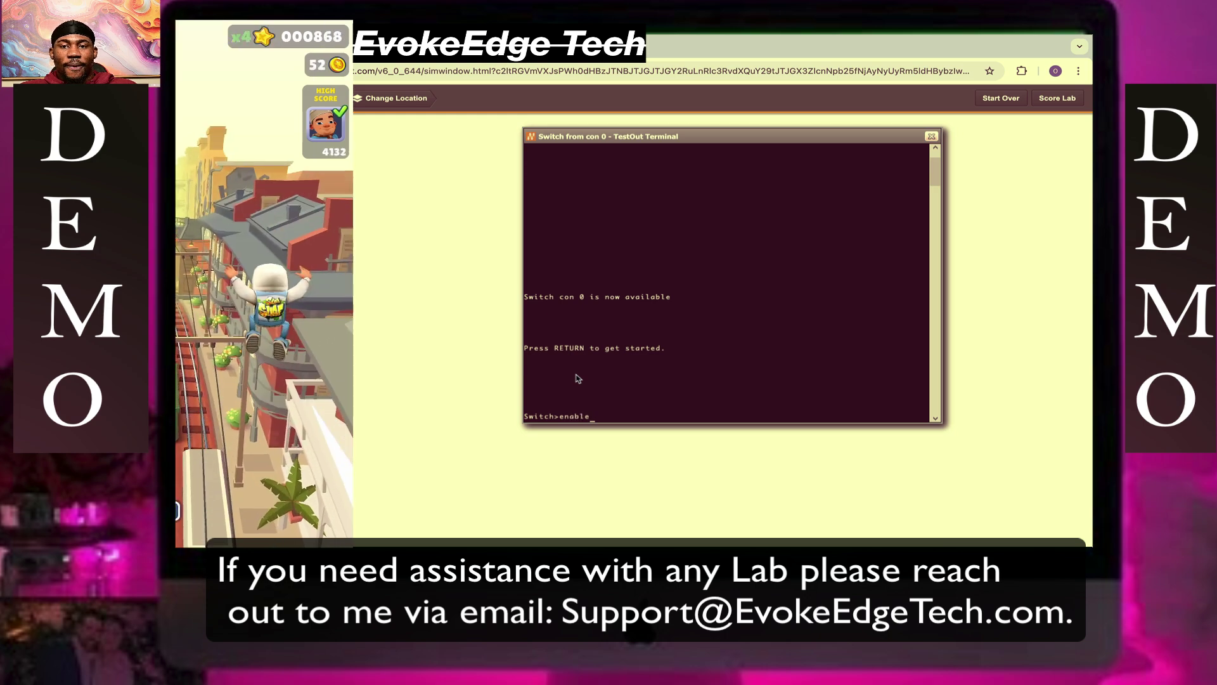
pyautogui.press('Return')
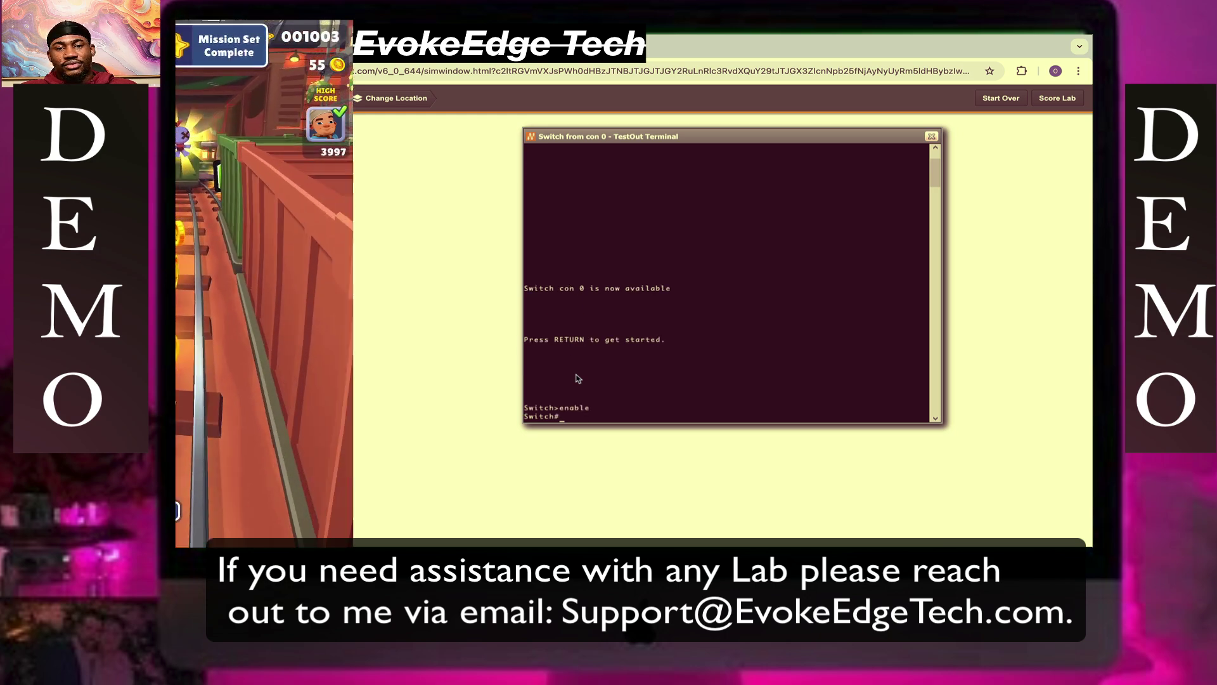
pyautogui.write('co')
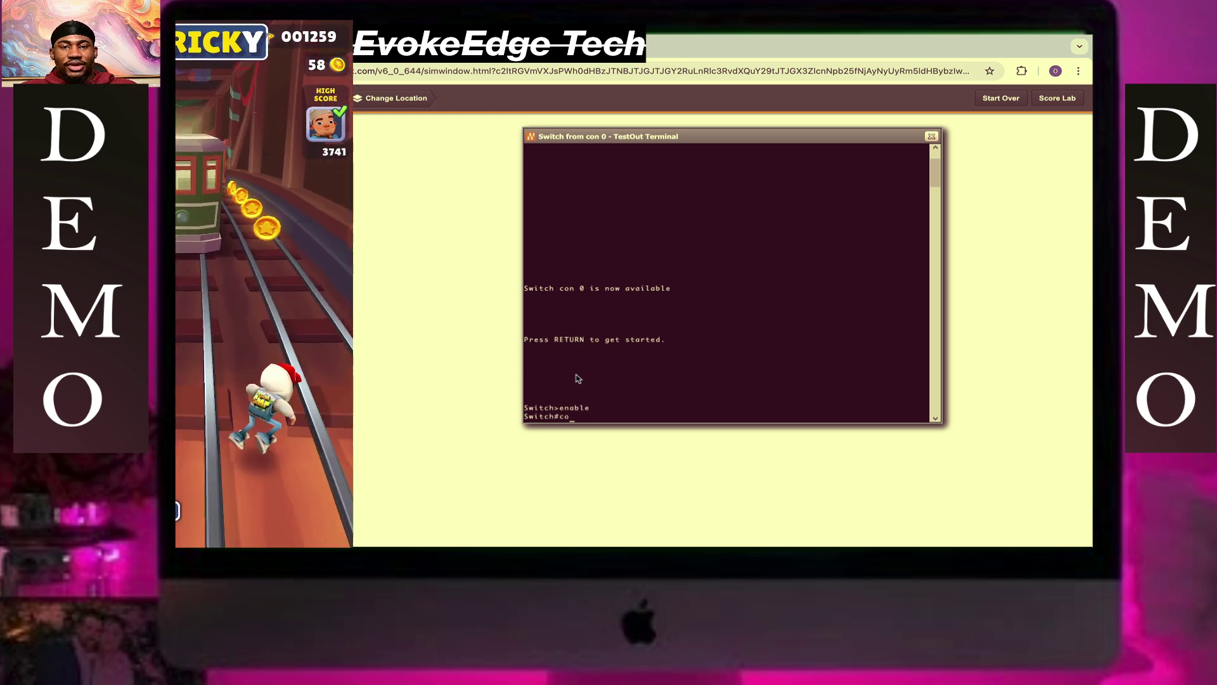
pyautogui.write('nfigure t')
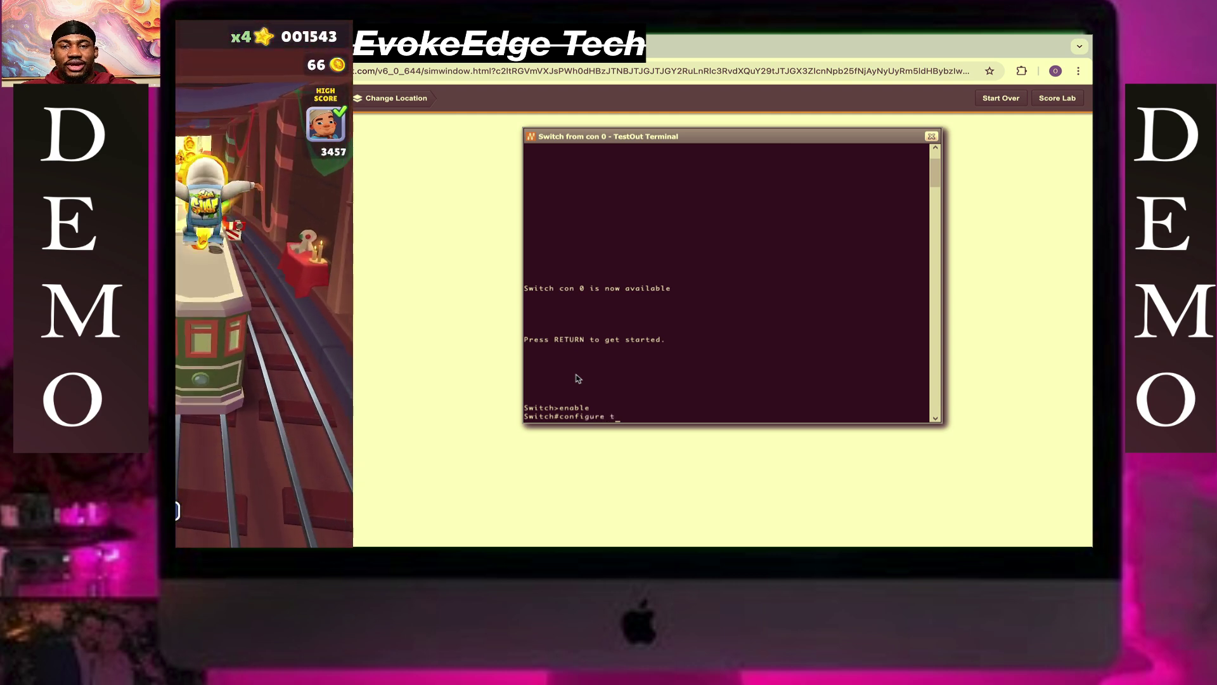
pyautogui.write('erminal')
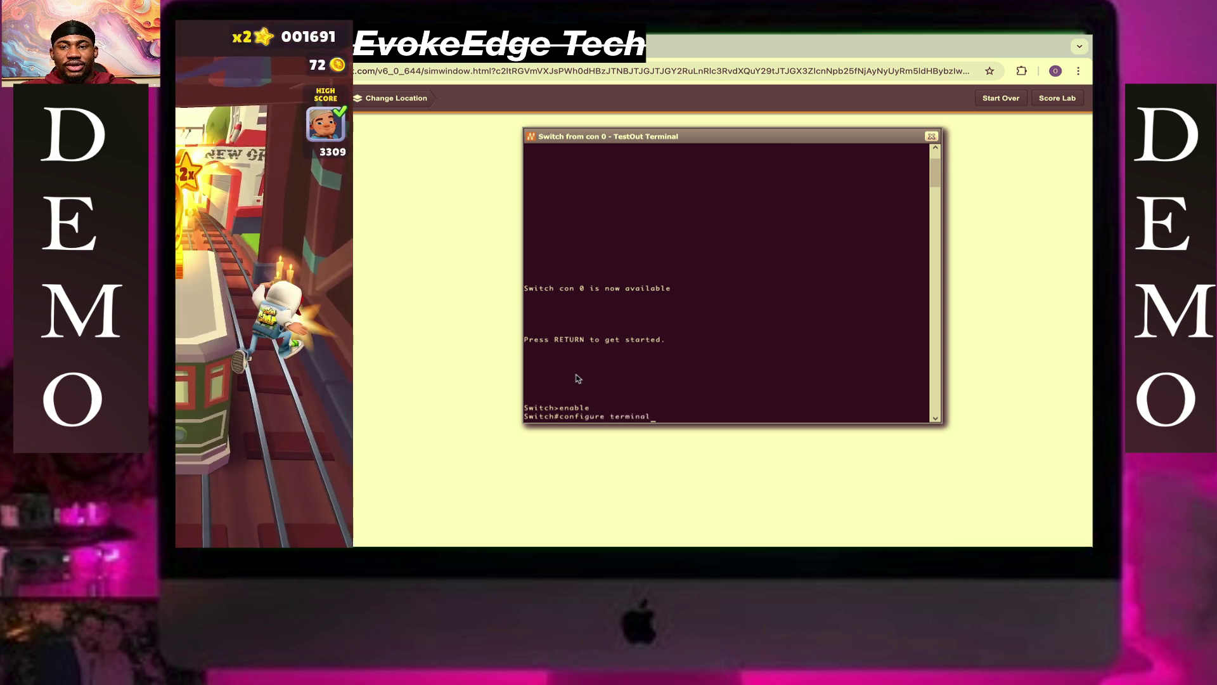
# Enter global configuration mode and select interface vlan1.
pyautogui.press('Return')
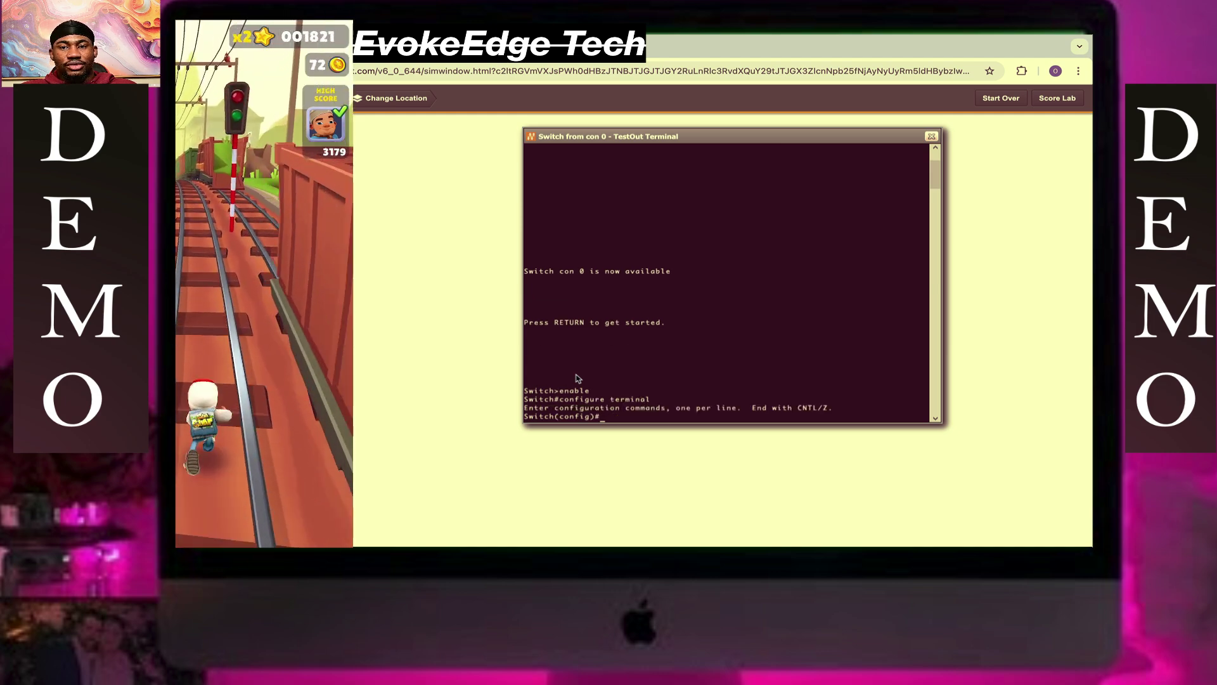
pyautogui.write('interfa')
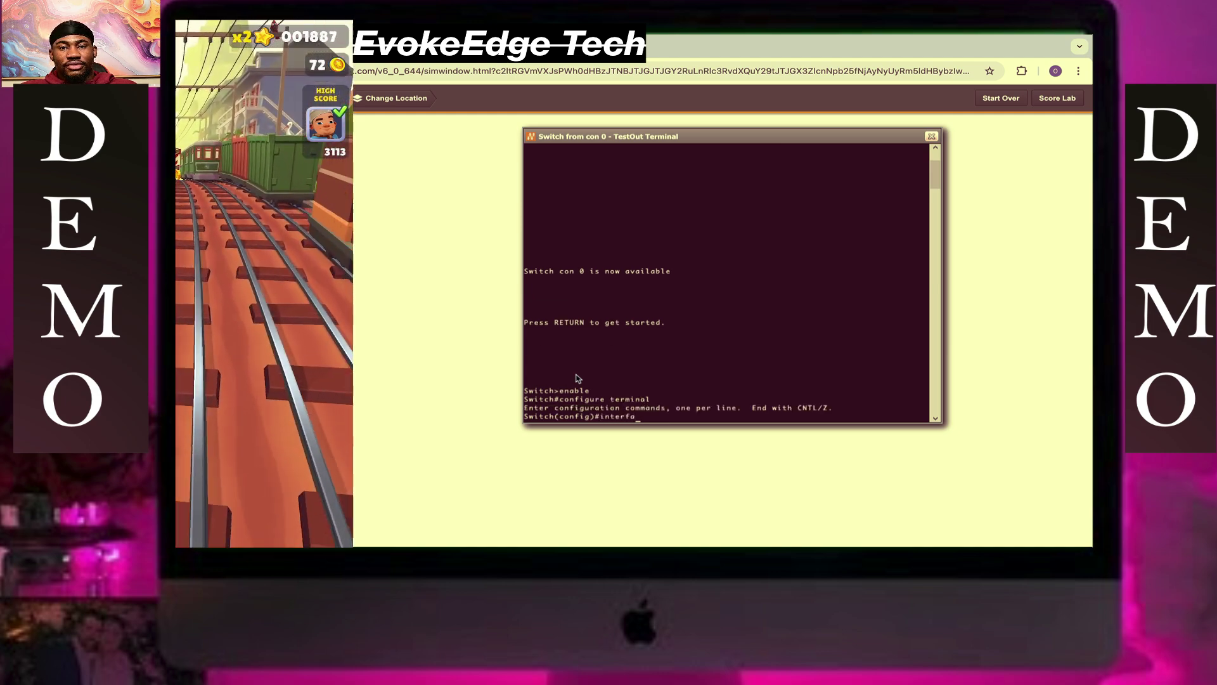
pyautogui.write('ce')
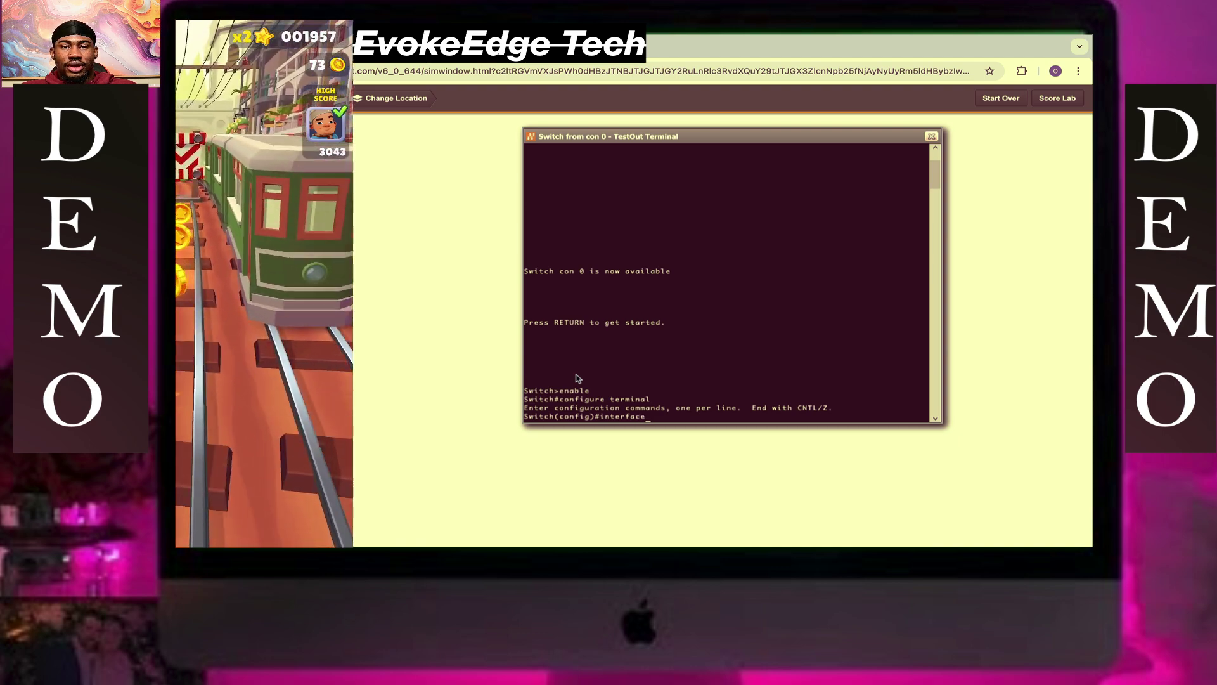
pyautogui.write(' vlan1')
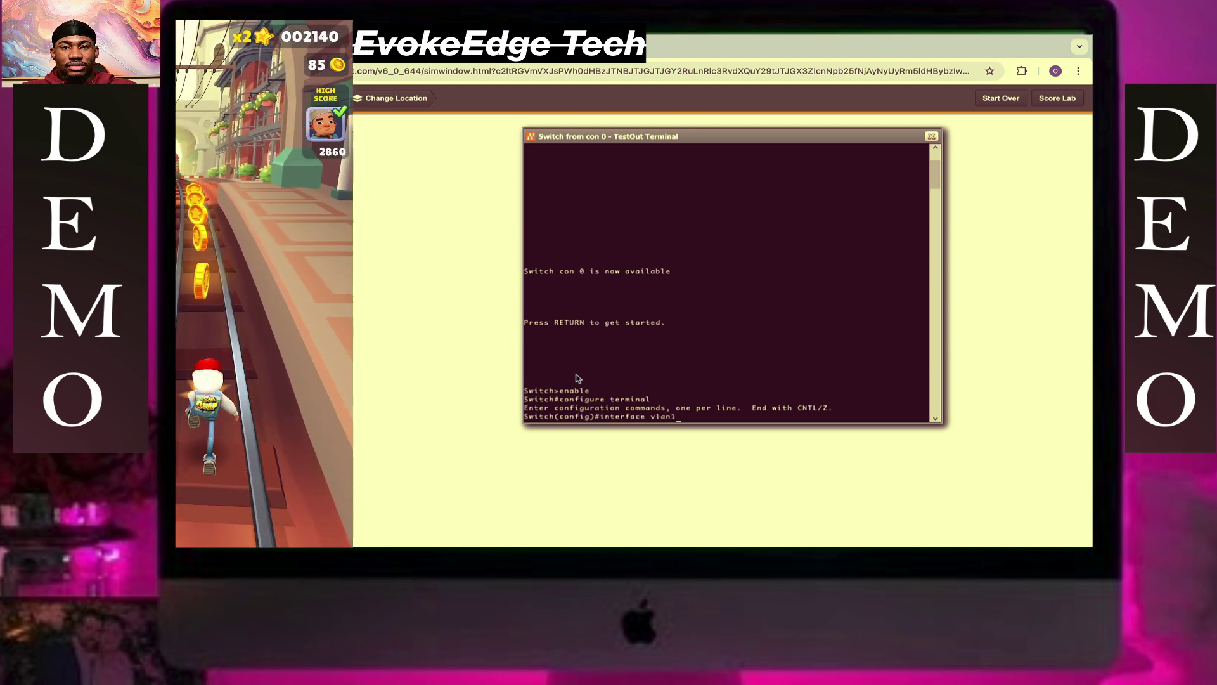
pyautogui.press('Return')
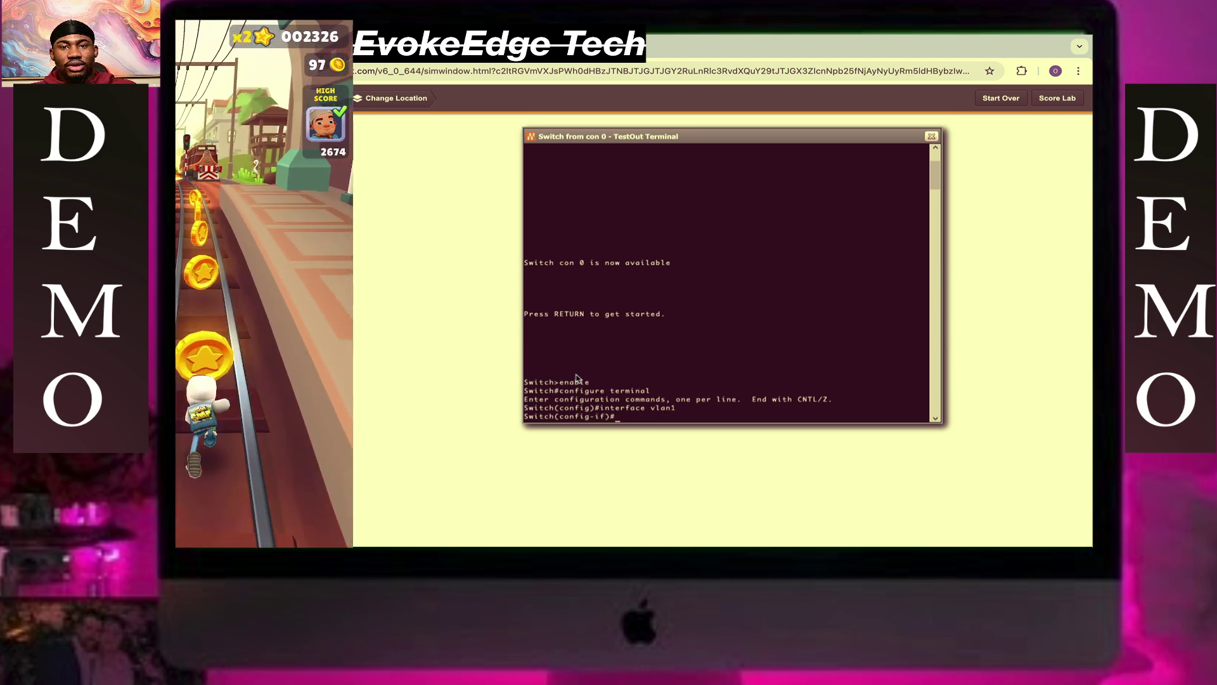
pyautogui.write('i')
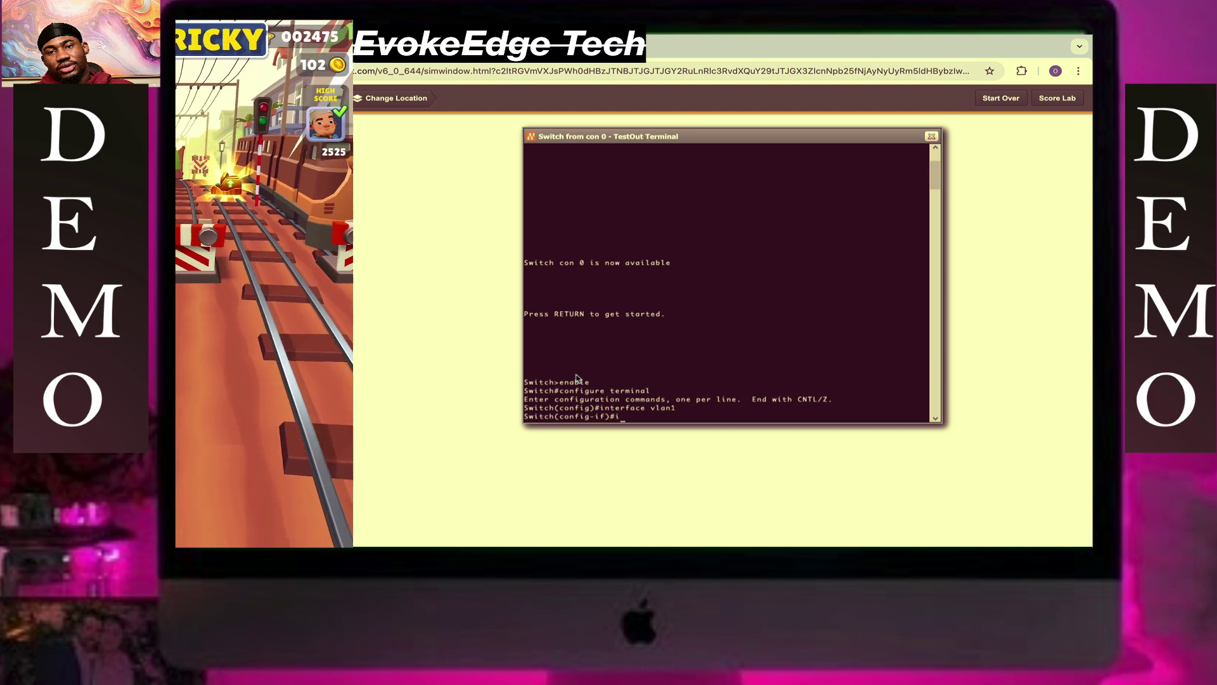
pyautogui.write('p')
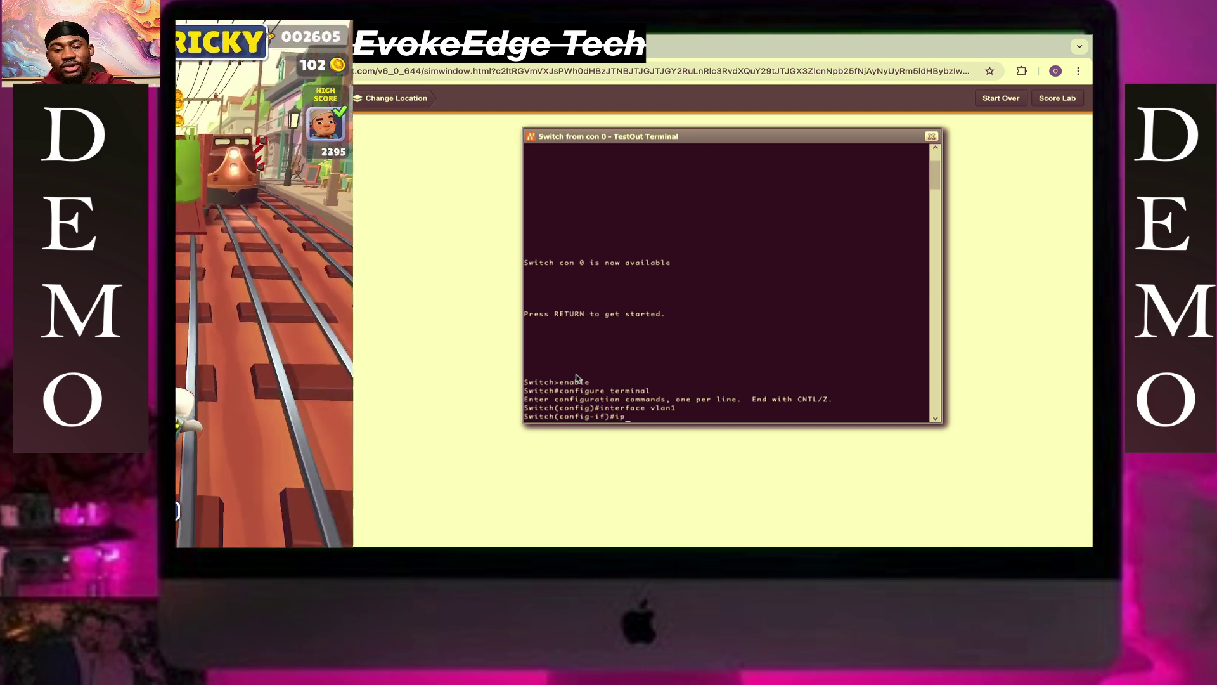
pyautogui.write(' addre')
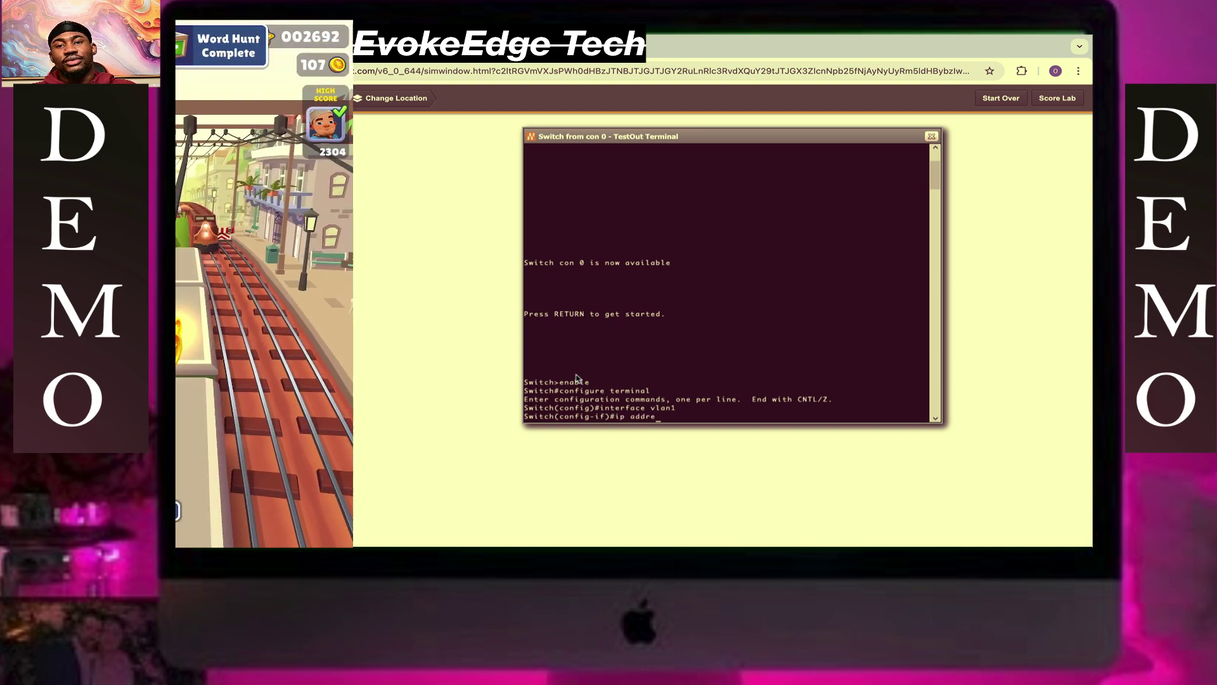
pyautogui.write('ss ')
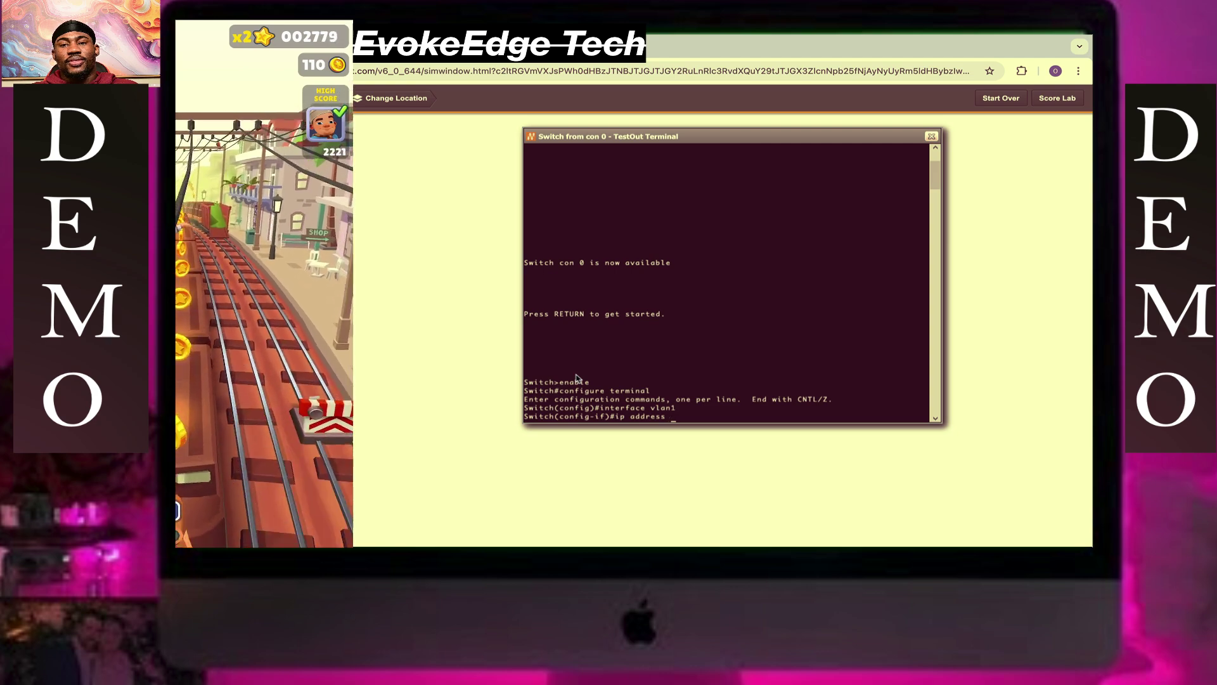
pyautogui.write('192.')
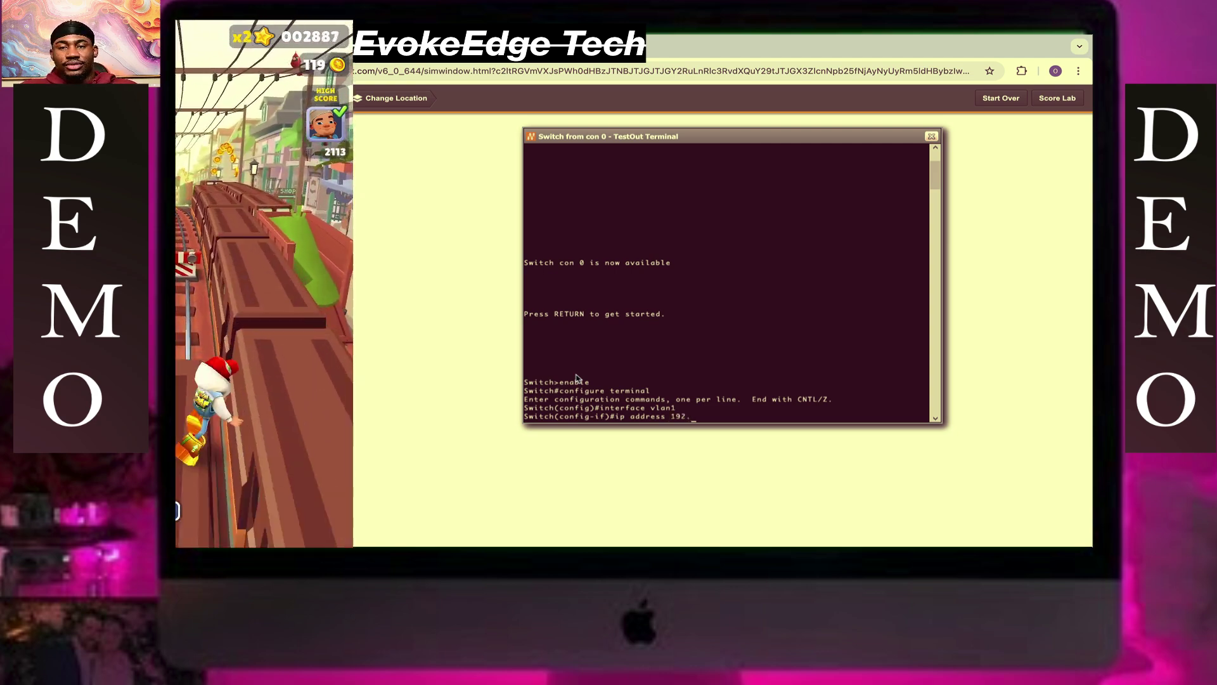
pyautogui.write('168')
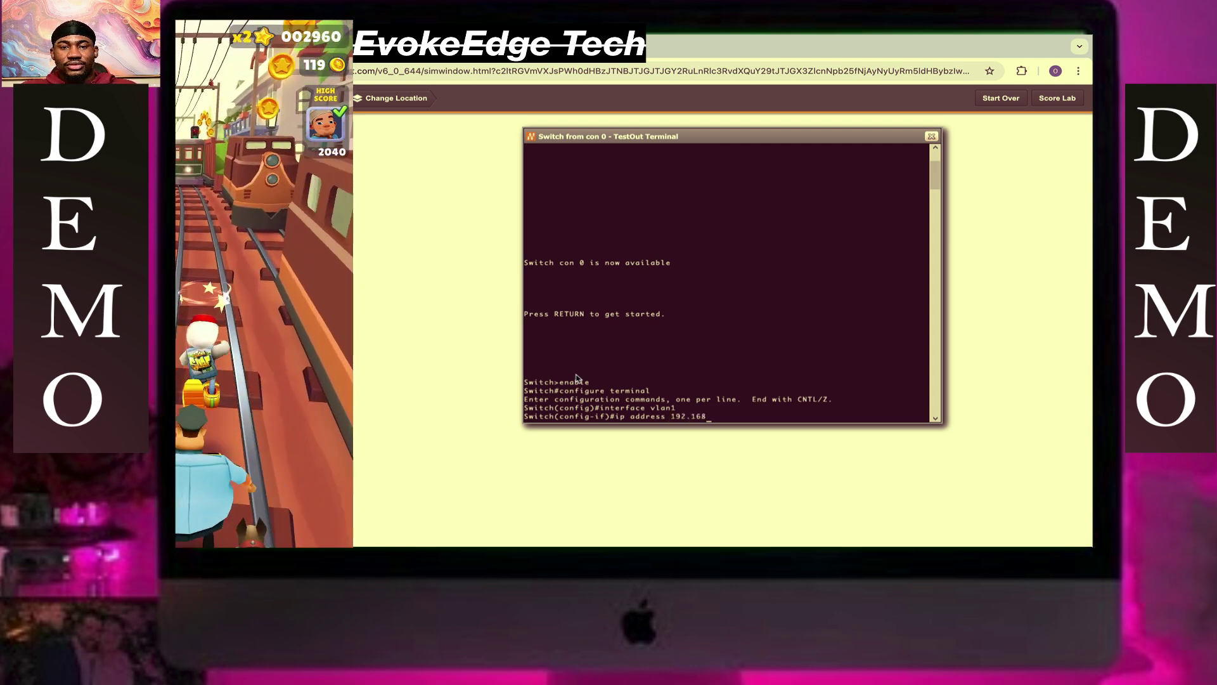
pyautogui.write('.11')
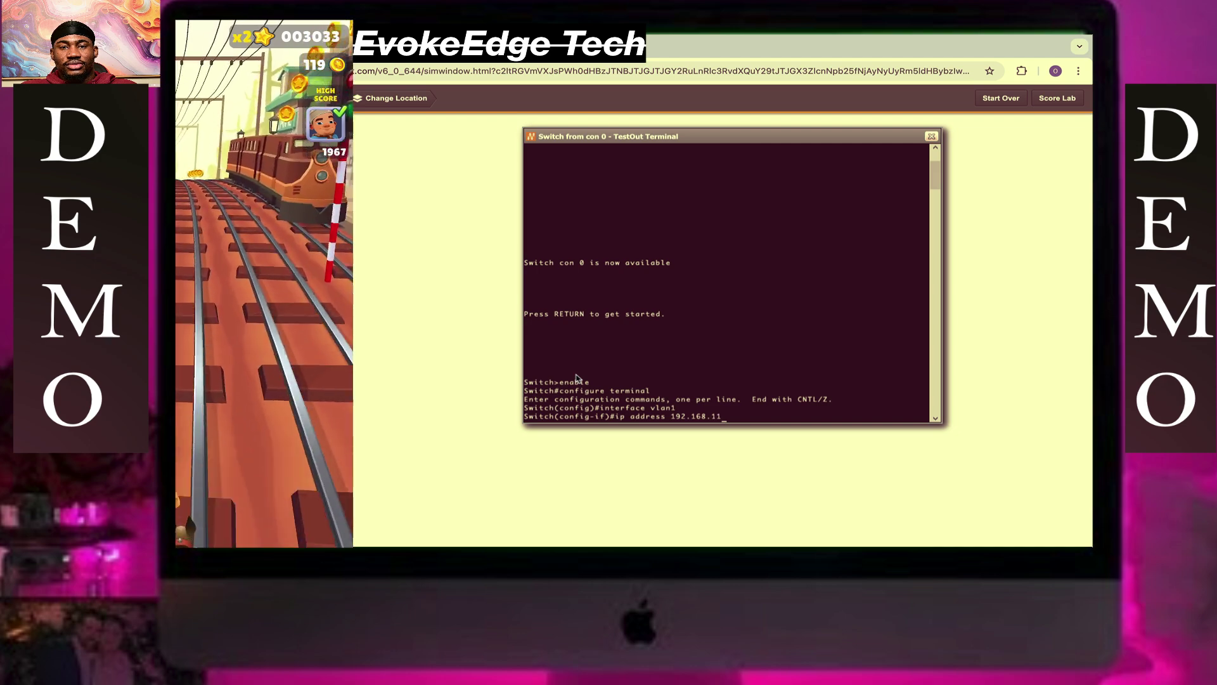
pyautogui.write('.250 2')
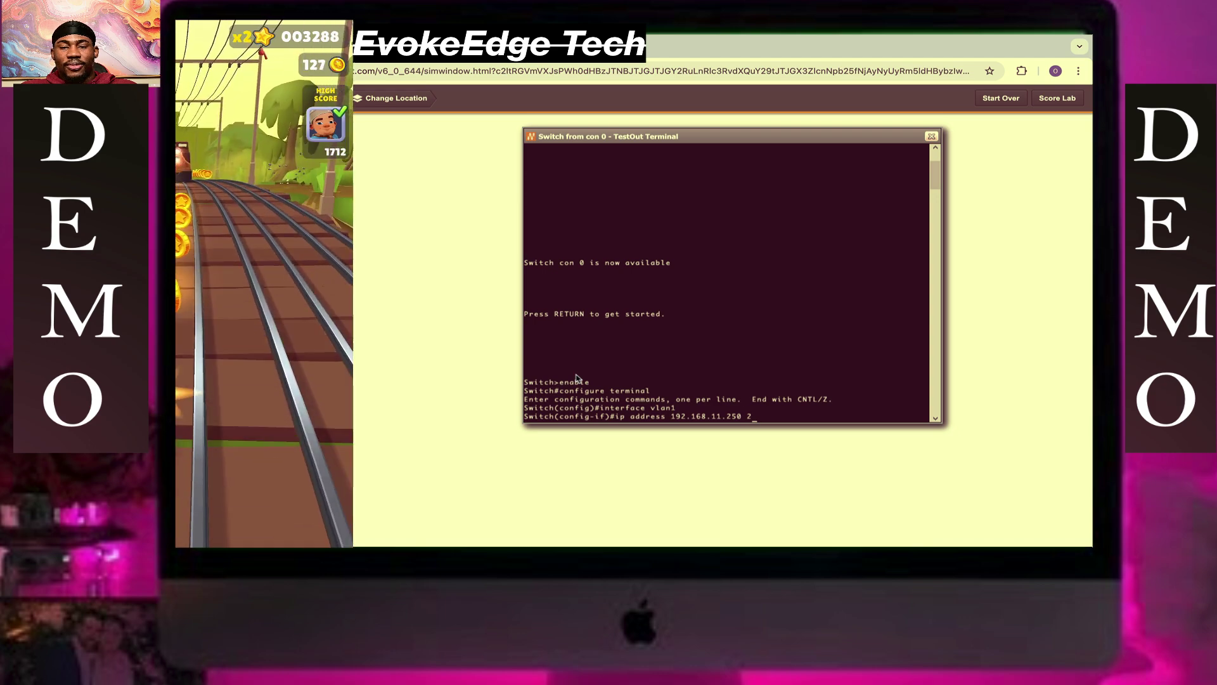
pyautogui.write('55.2')
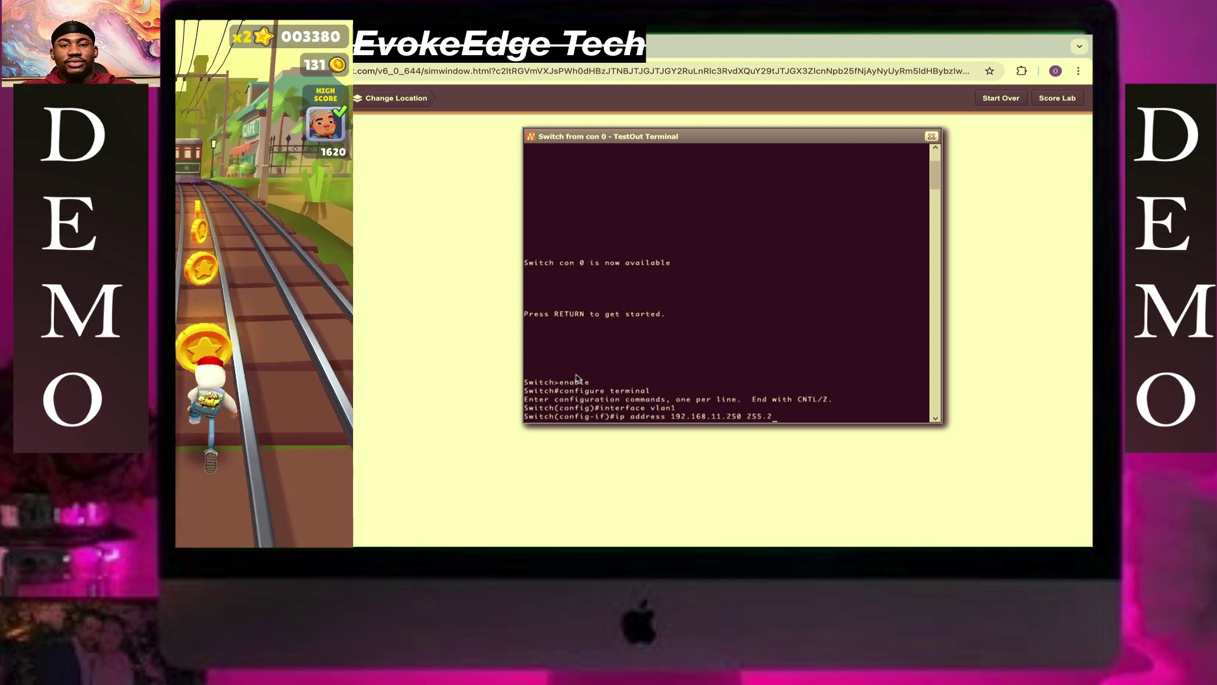
pyautogui.write('55.25')
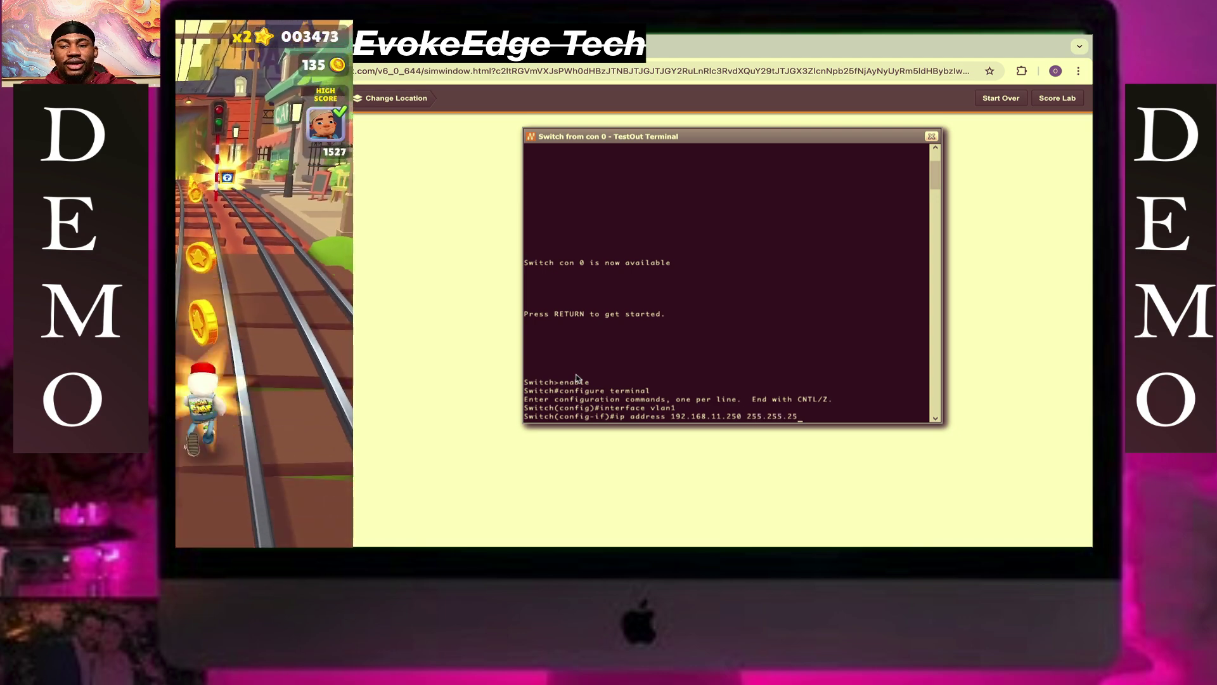
pyautogui.write('5.0')
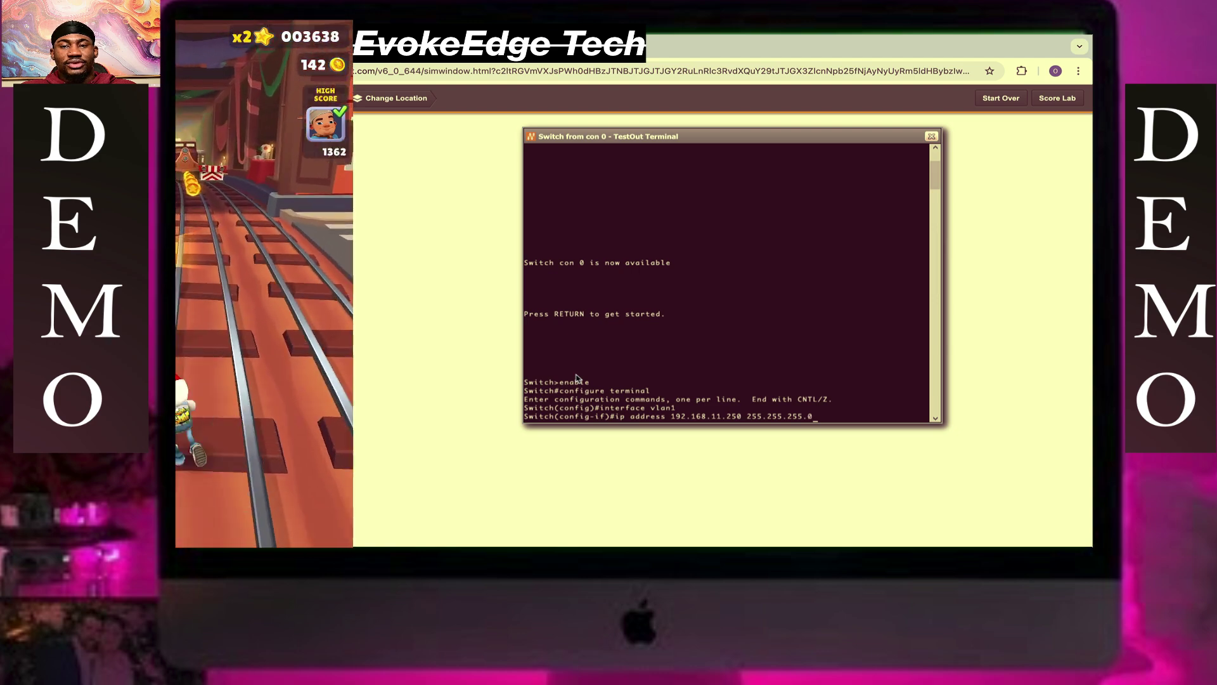
# Assign VLAN 1 IP 192.168.11.250 with mask 255.255.255.0, then exit interface mode.
pyautogui.press('Return')
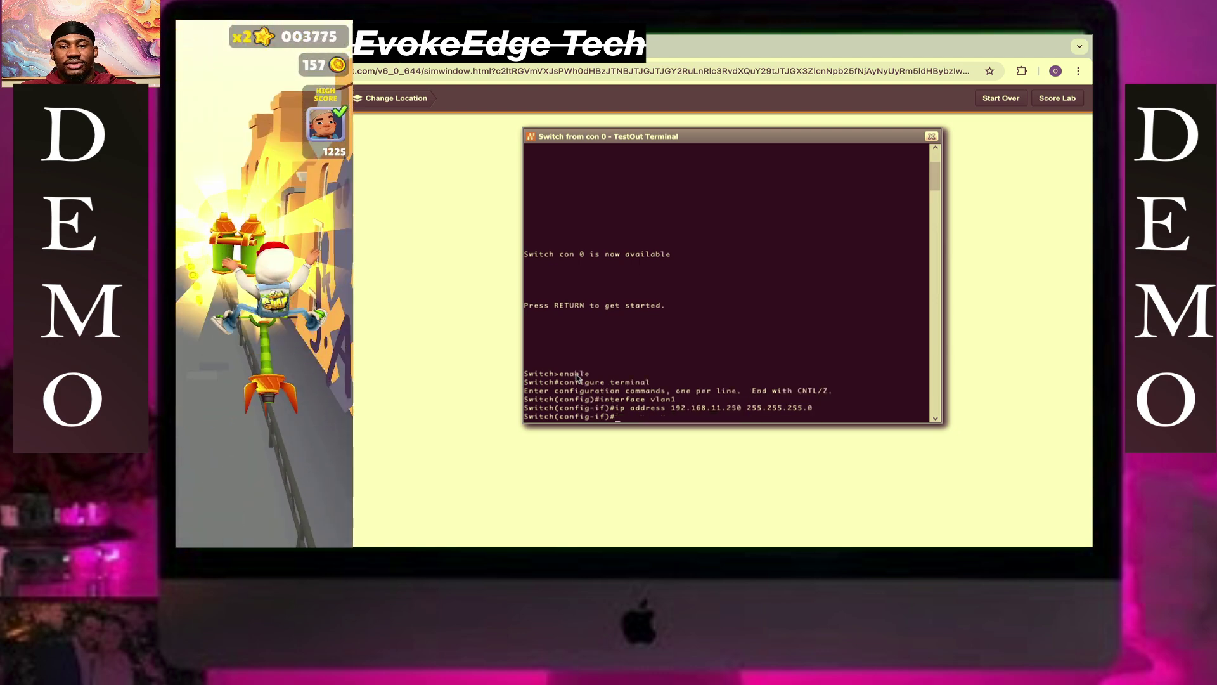
pyautogui.write('e')
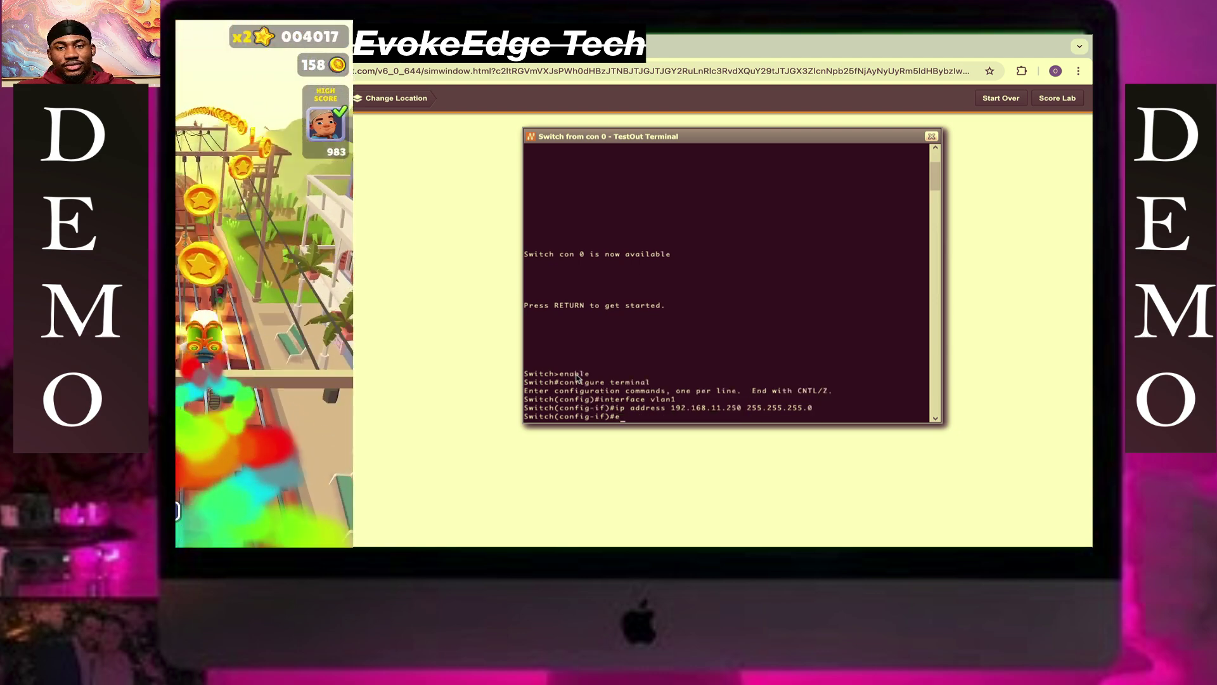
pyautogui.write('xit')
pyautogui.press('Return')
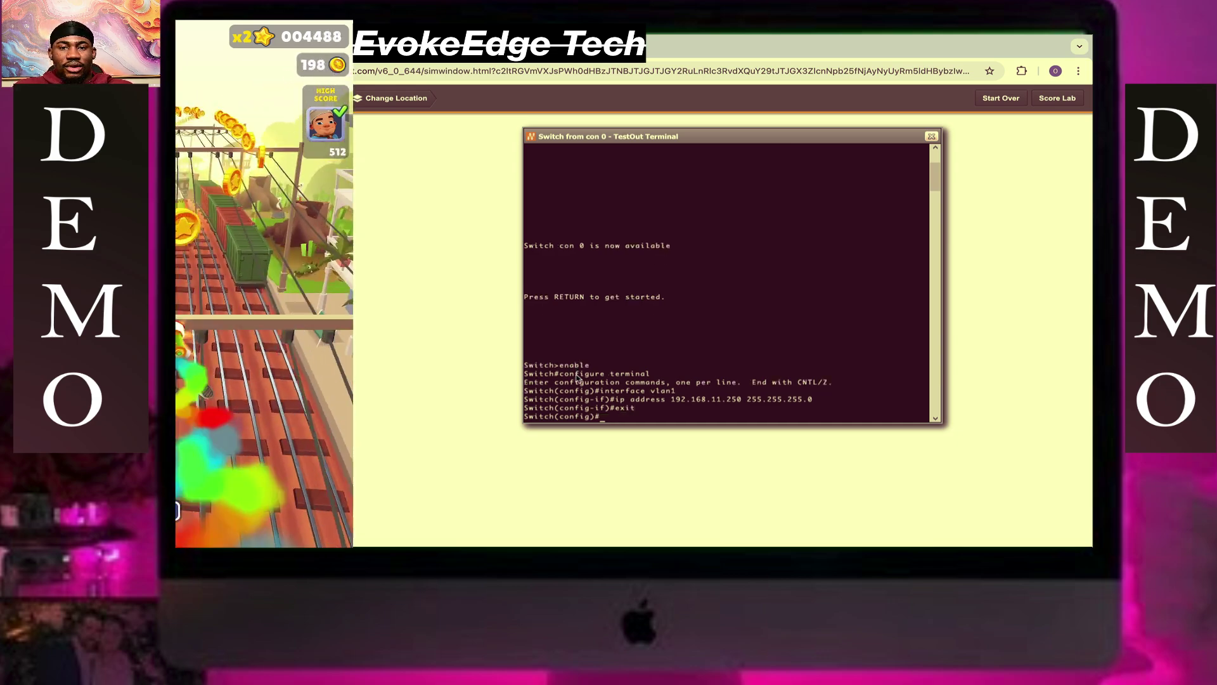
pyautogui.write('ip def')
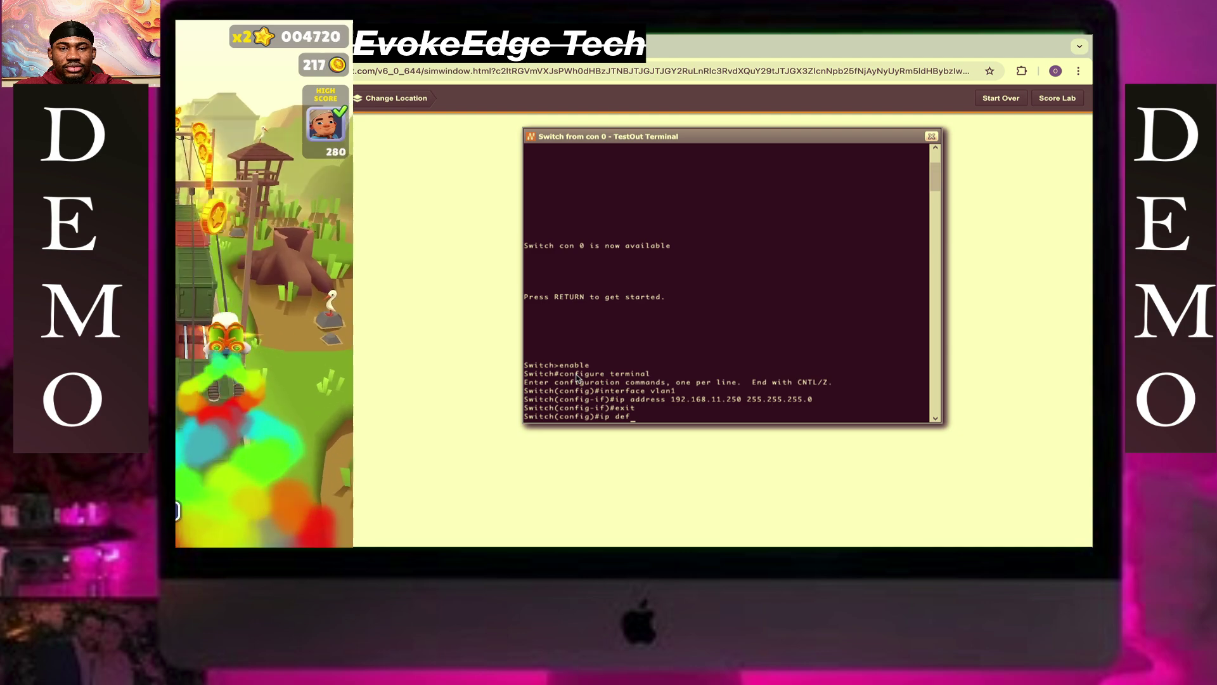
pyautogui.write('ault')
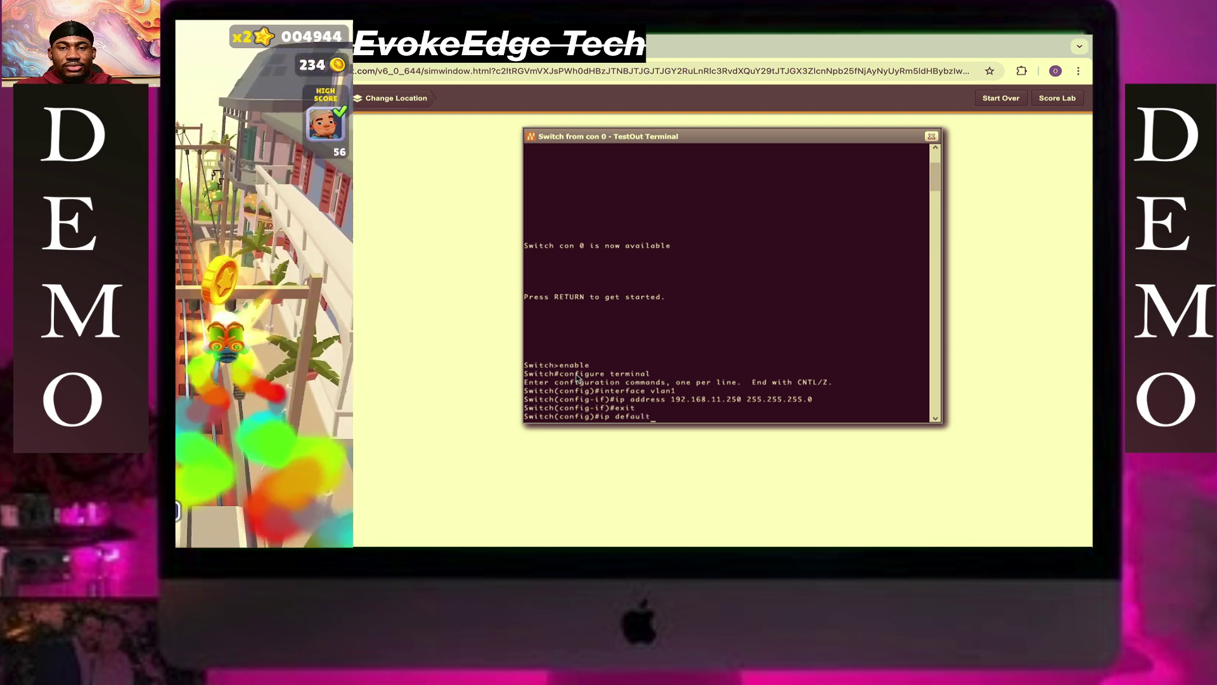
pyautogui.write('-ga')
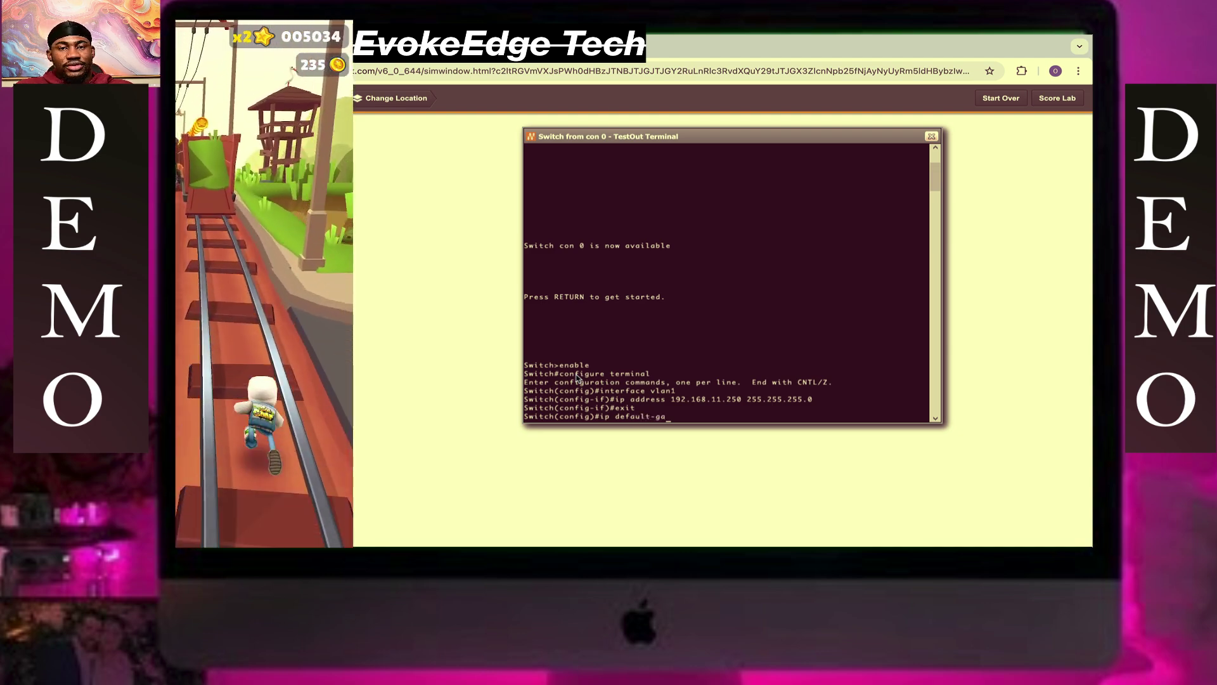
pyautogui.write('teway ')
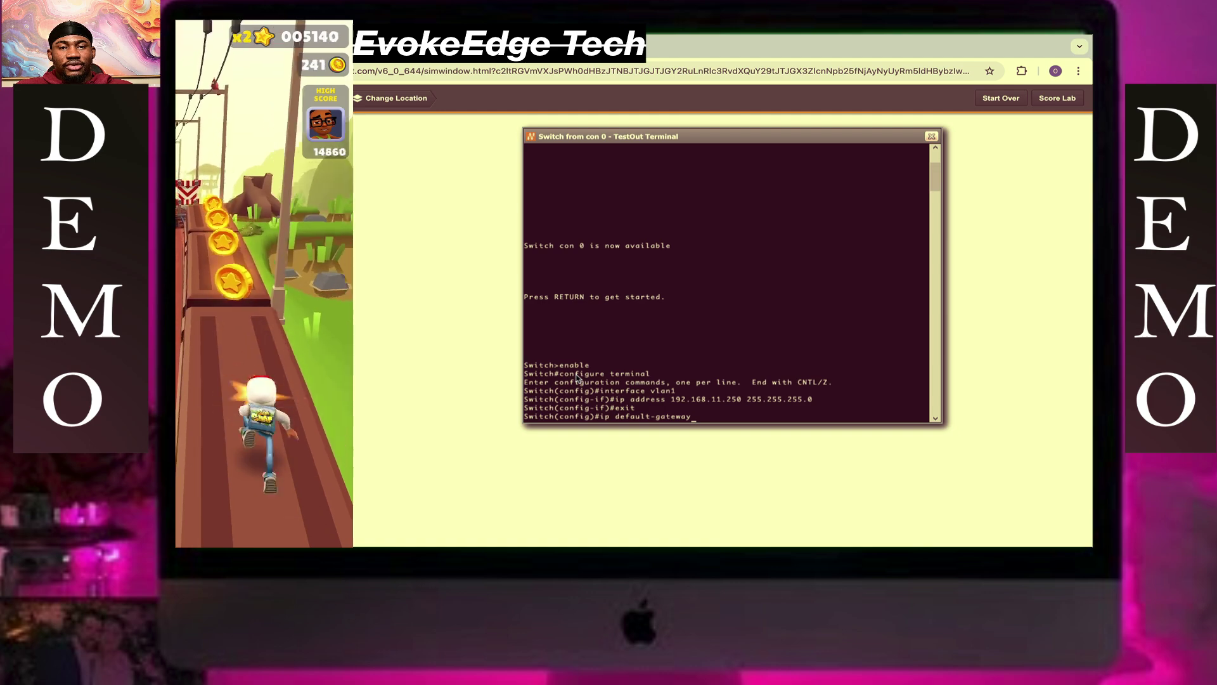
pyautogui.write('19')
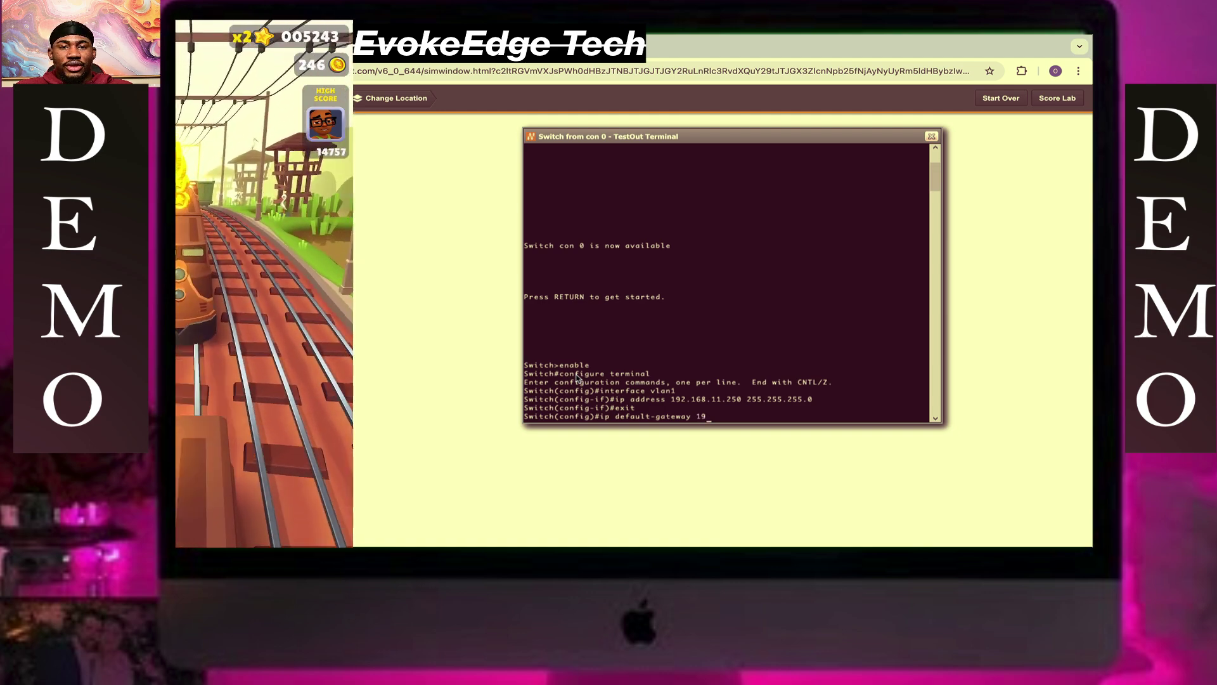
pyautogui.write('2.1')
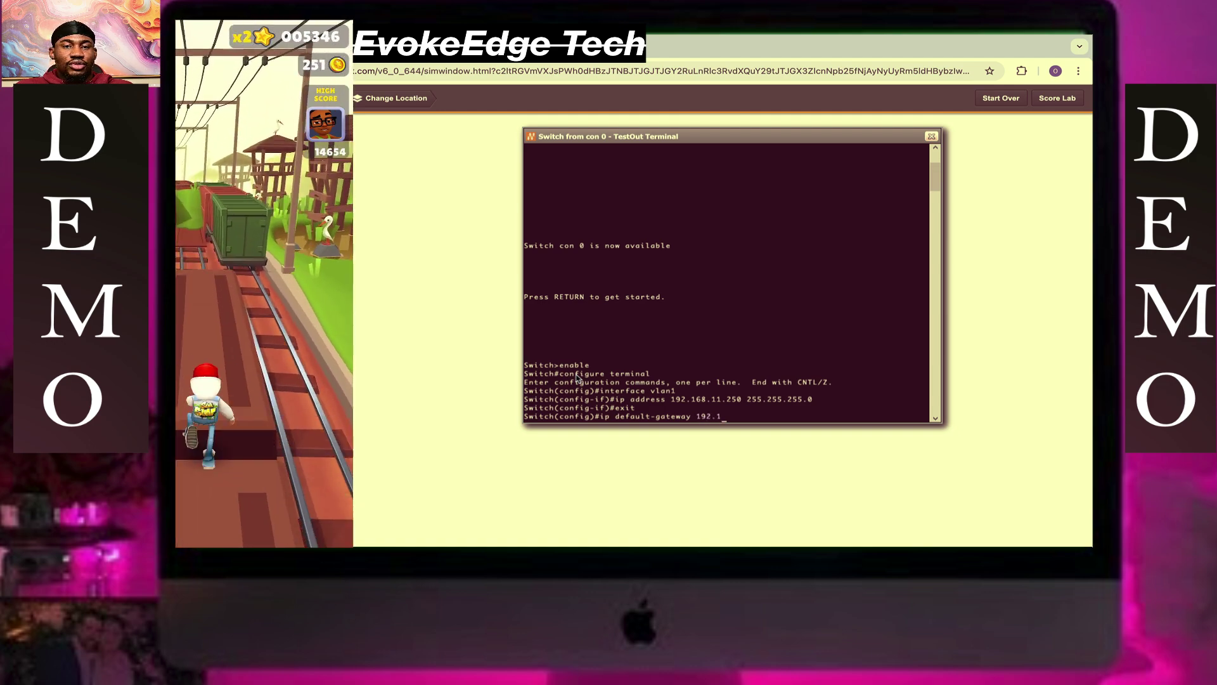
pyautogui.write('68')
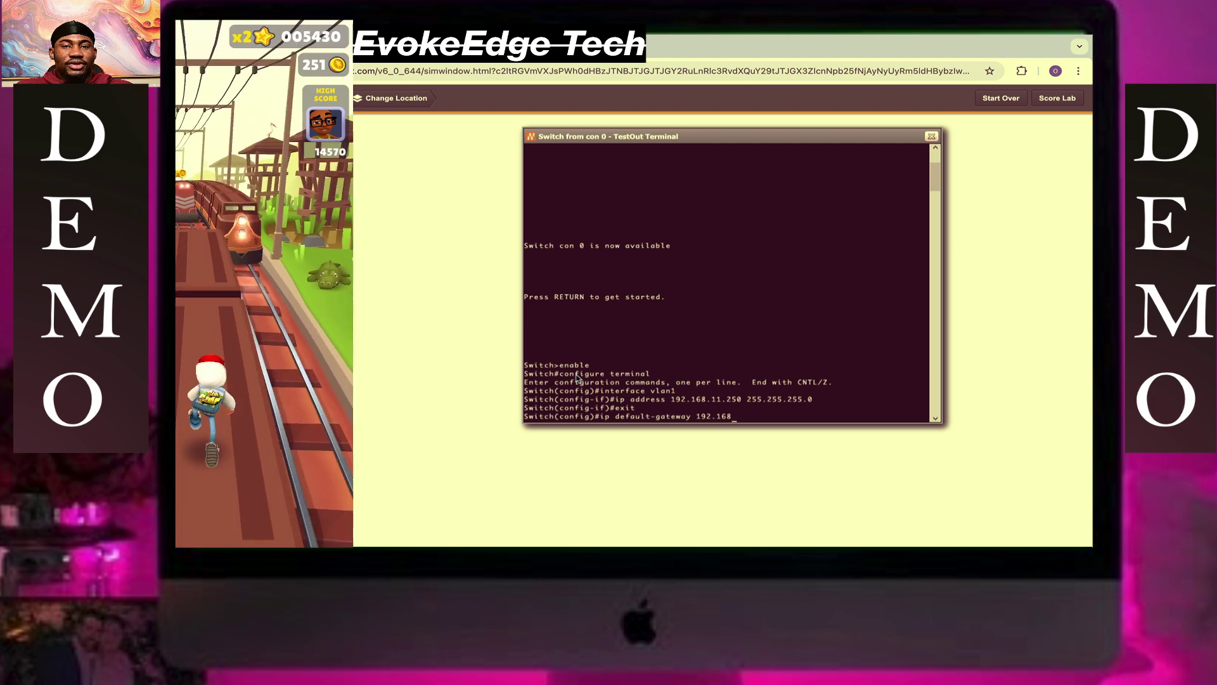
pyautogui.write('.11')
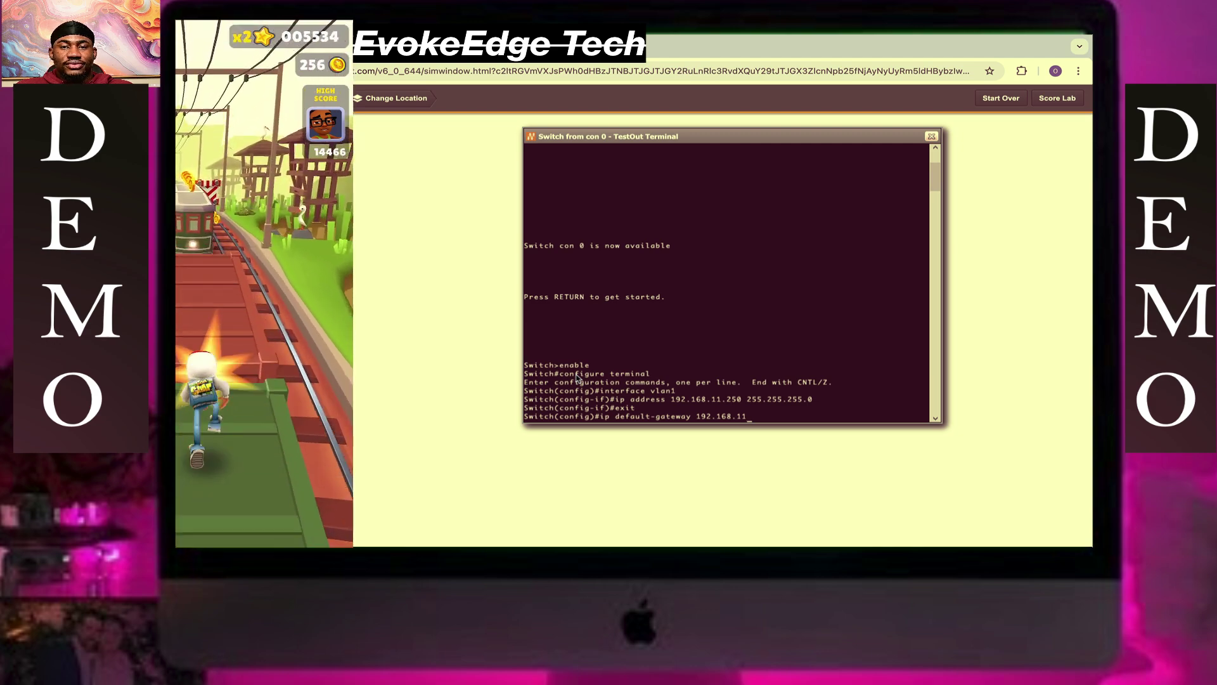
pyautogui.write('.254')
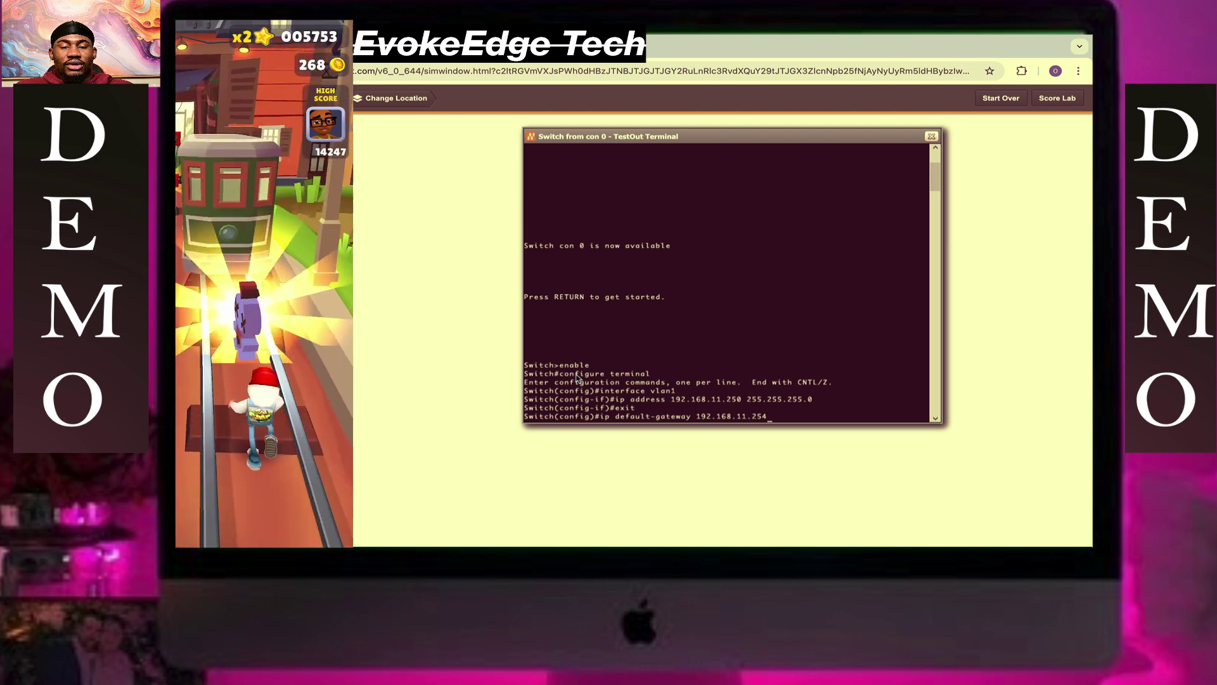
# Set default gateway 192.168.11.254 and exit to the privileged prompt.
pyautogui.press('Return')
pyautogui.write('exi')
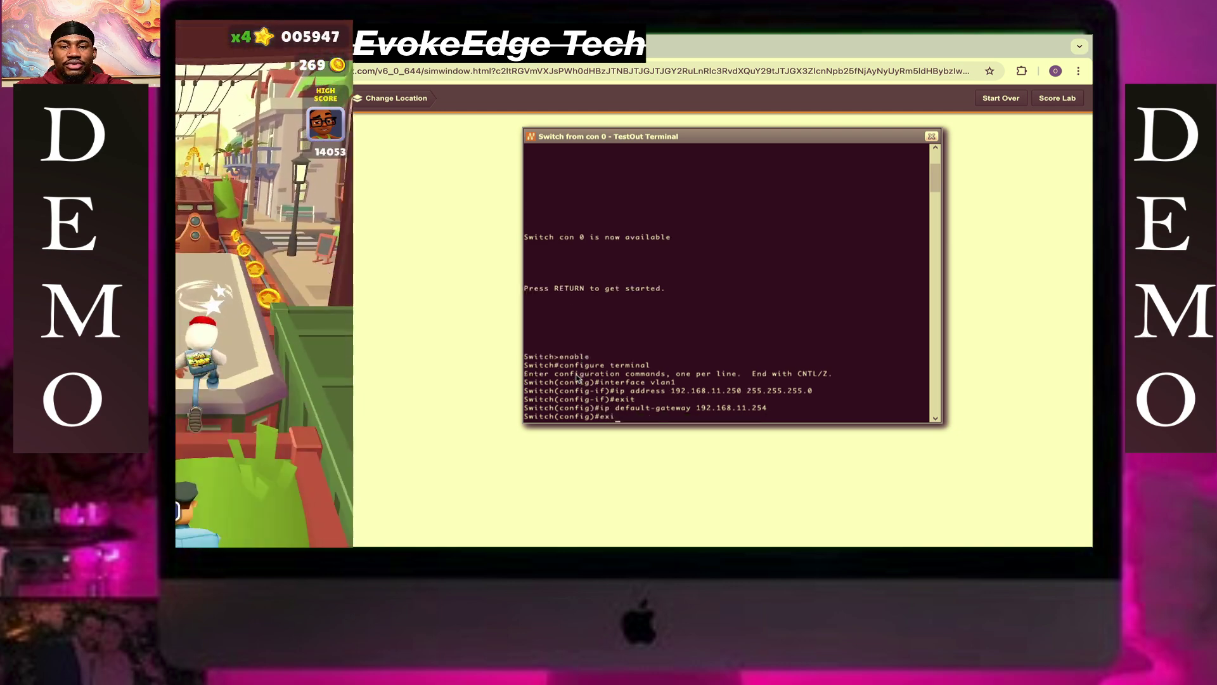
pyautogui.write('t')
pyautogui.press('Return')
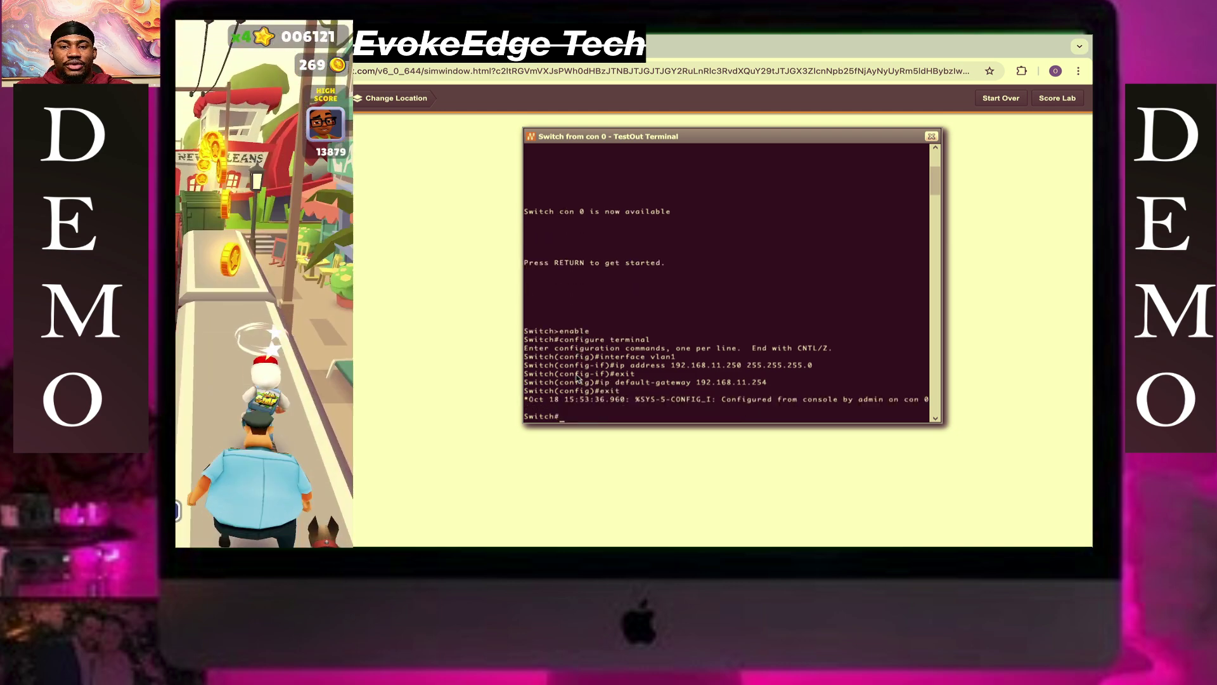
pyautogui.write('s')
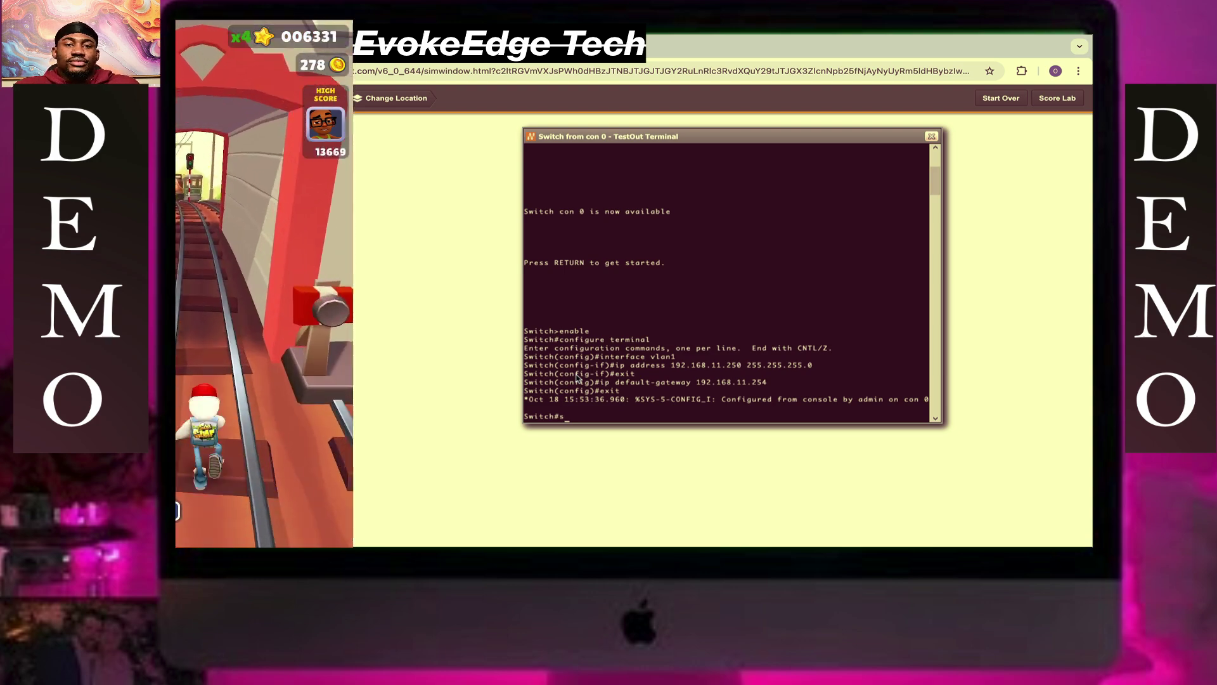
pyautogui.write('how')
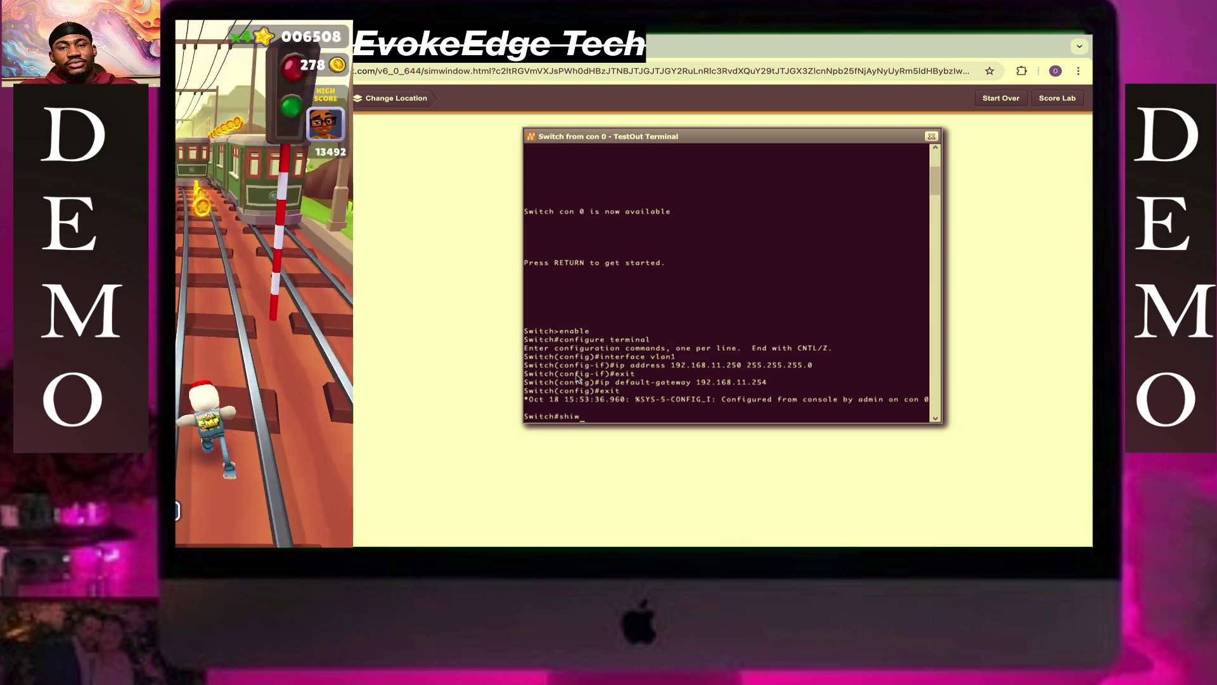
pyautogui.write('ow')
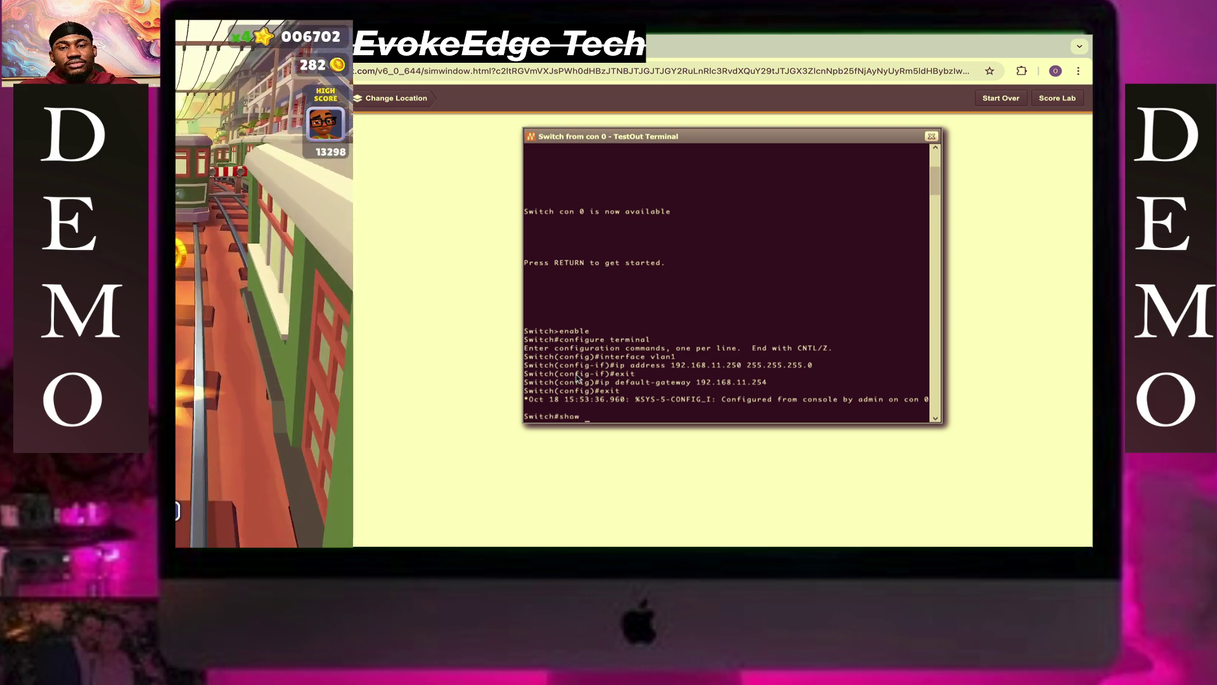
pyautogui.write('run')
# Page through the show run output, then quit the listing.
pyautogui.press('Return')
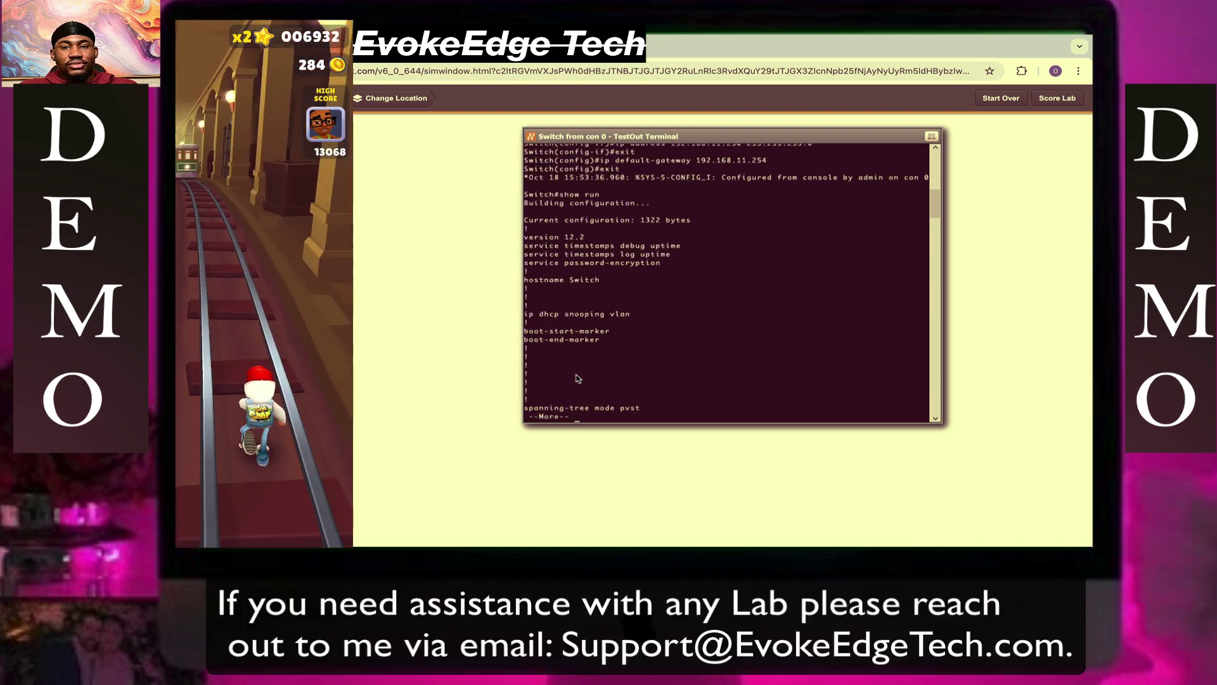
pyautogui.press('space')
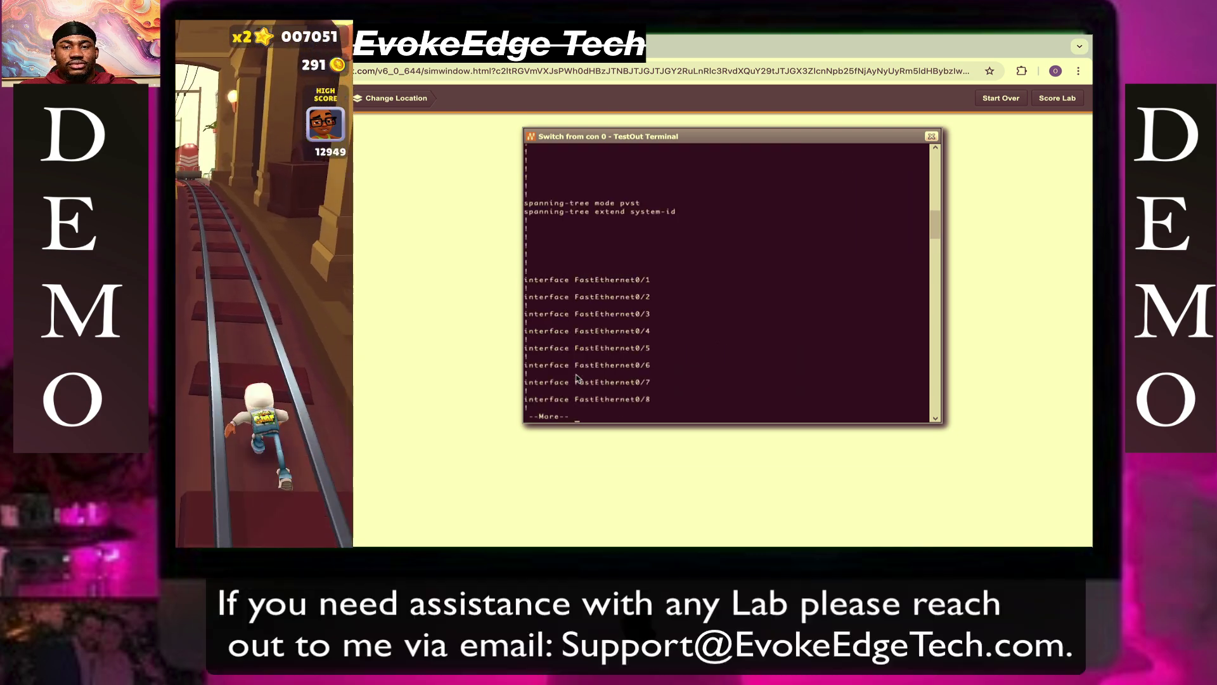
pyautogui.press('q')
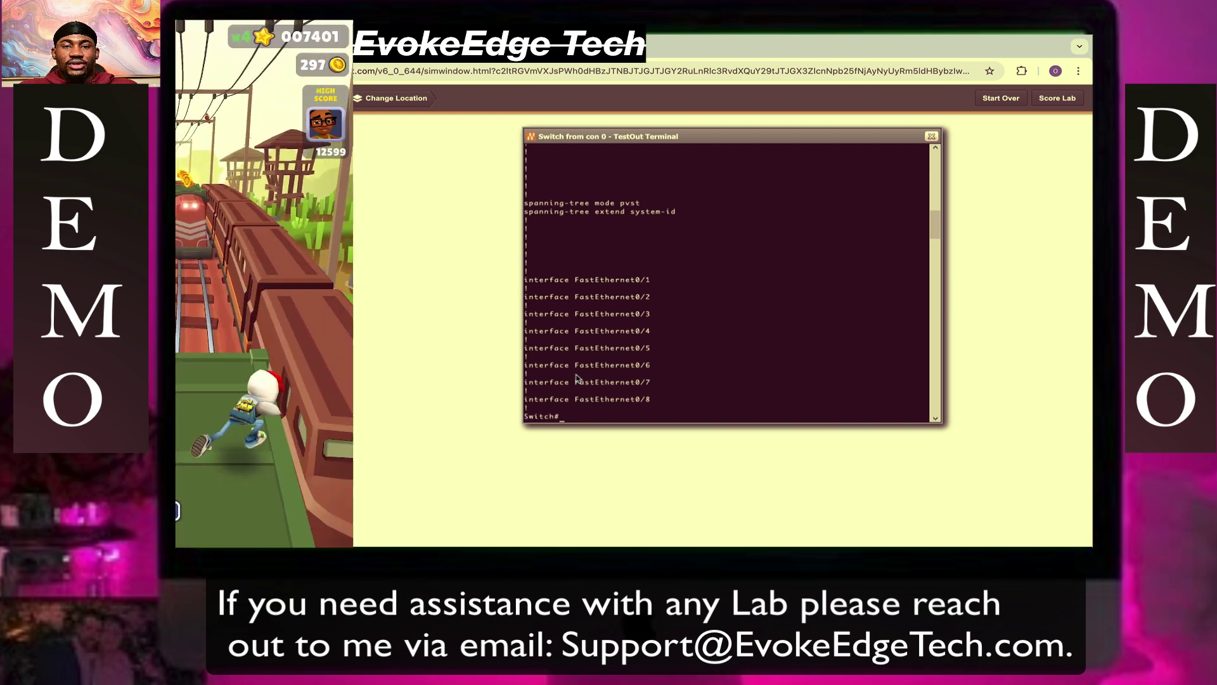
pyautogui.write('copy ')
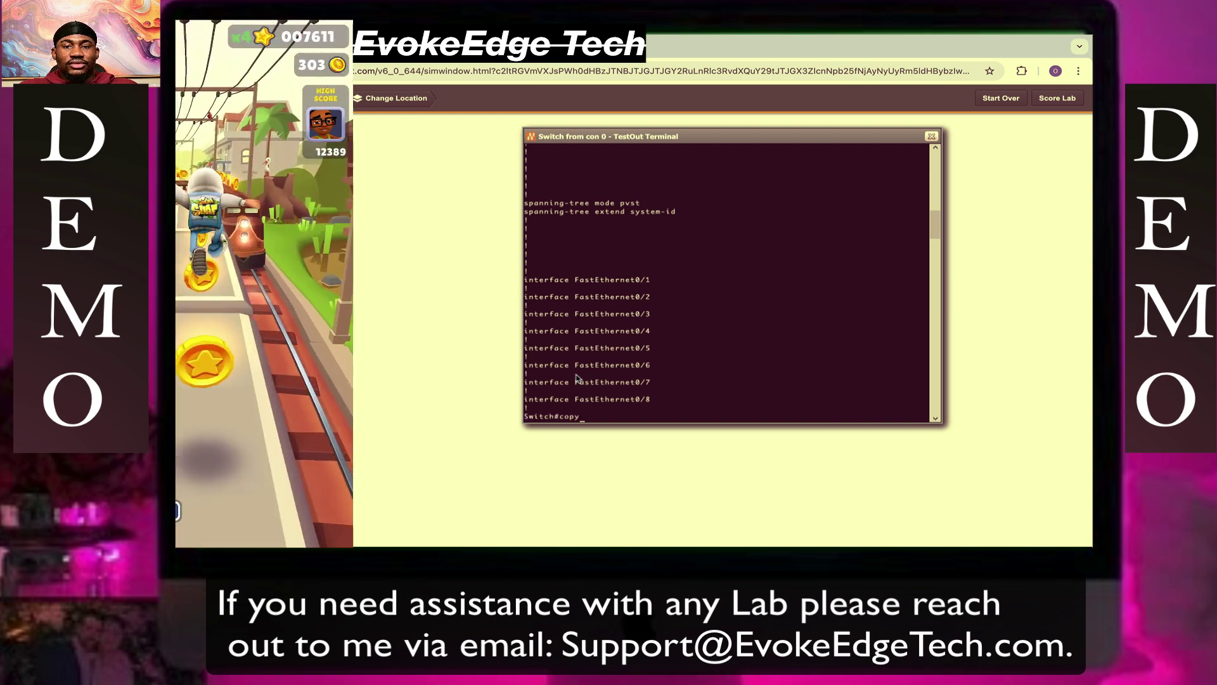
pyautogui.write('run s')
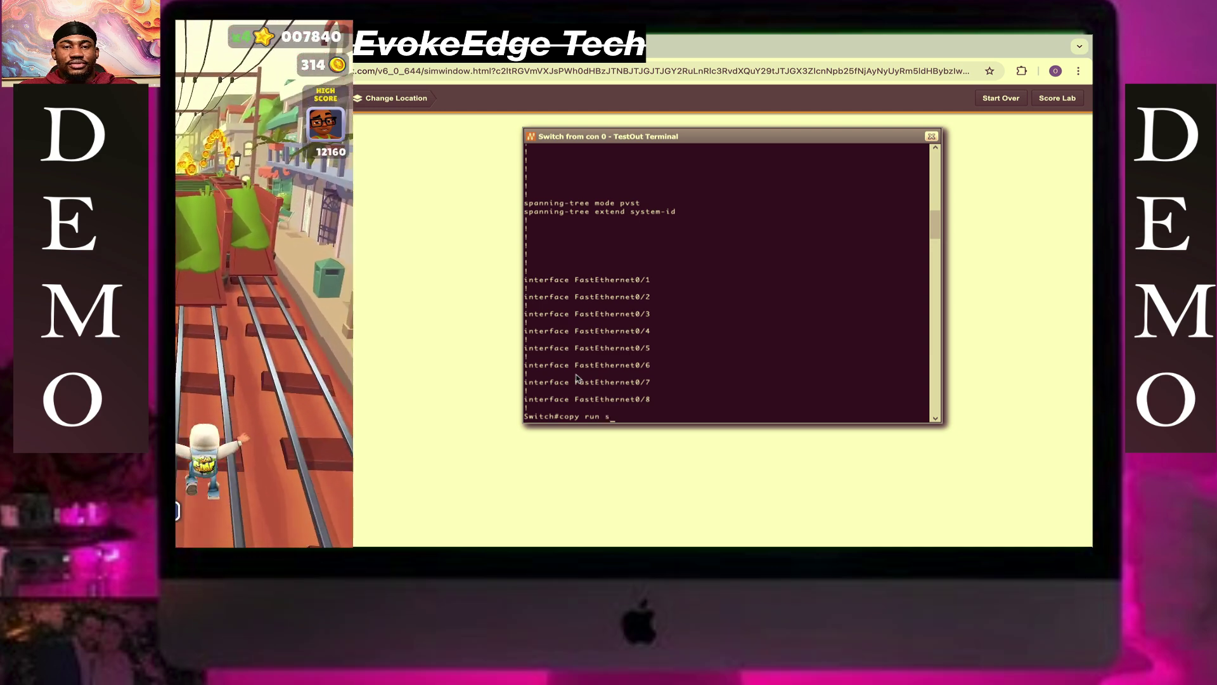
pyautogui.write('tart')
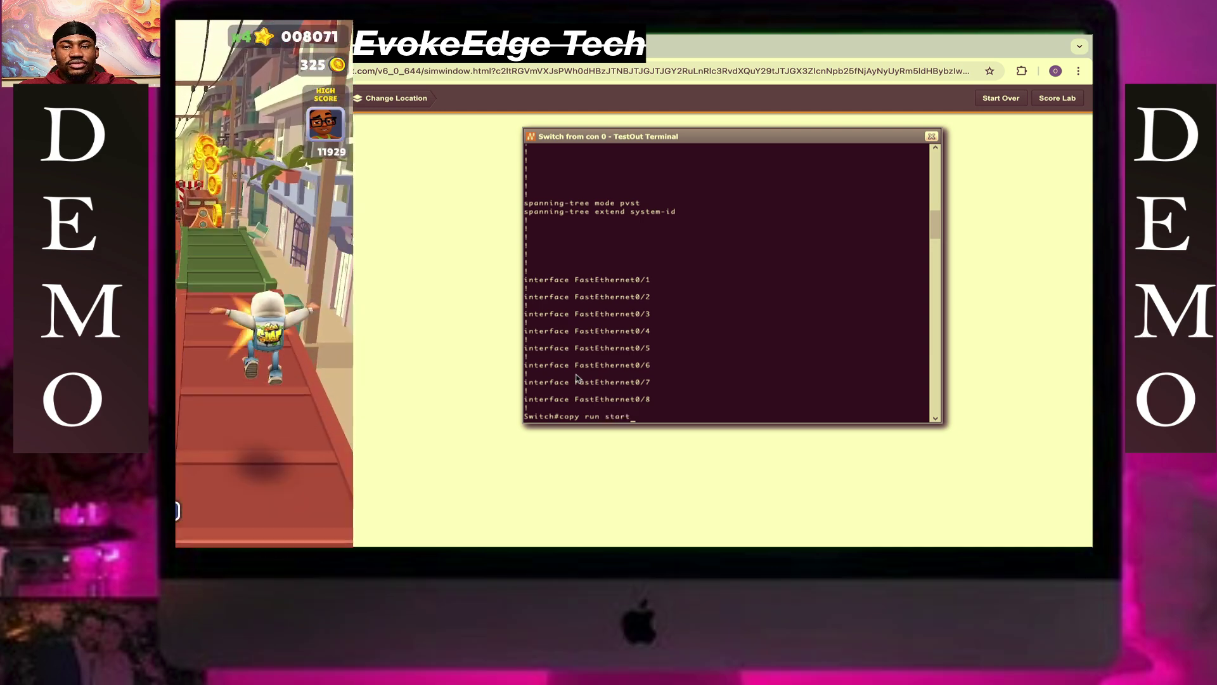
# Copy running-config to startup-config, accepting the default startup-config filename.
pyautogui.press('Return')
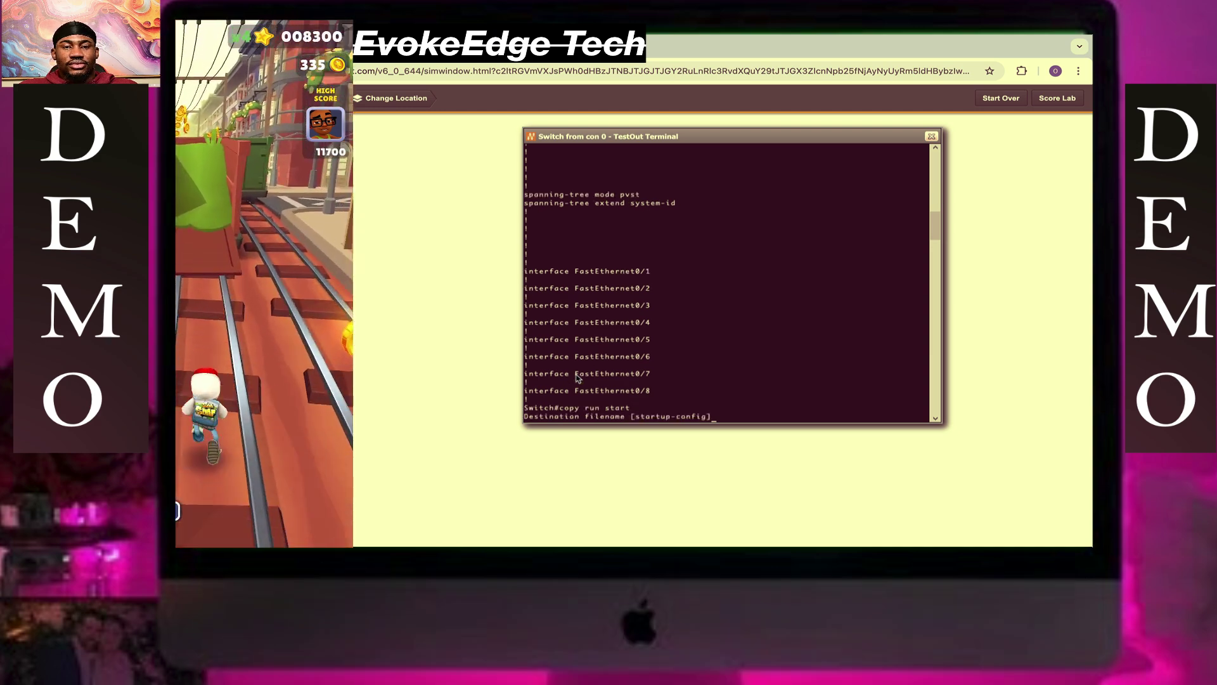
pyautogui.press('Return')
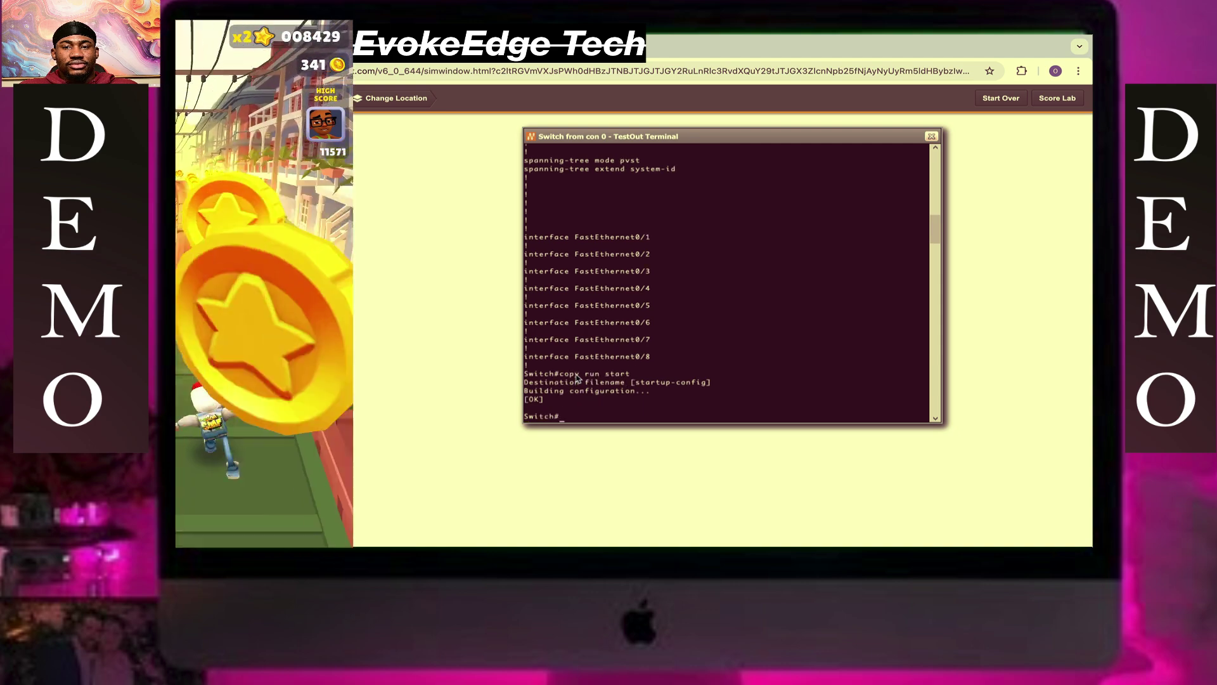